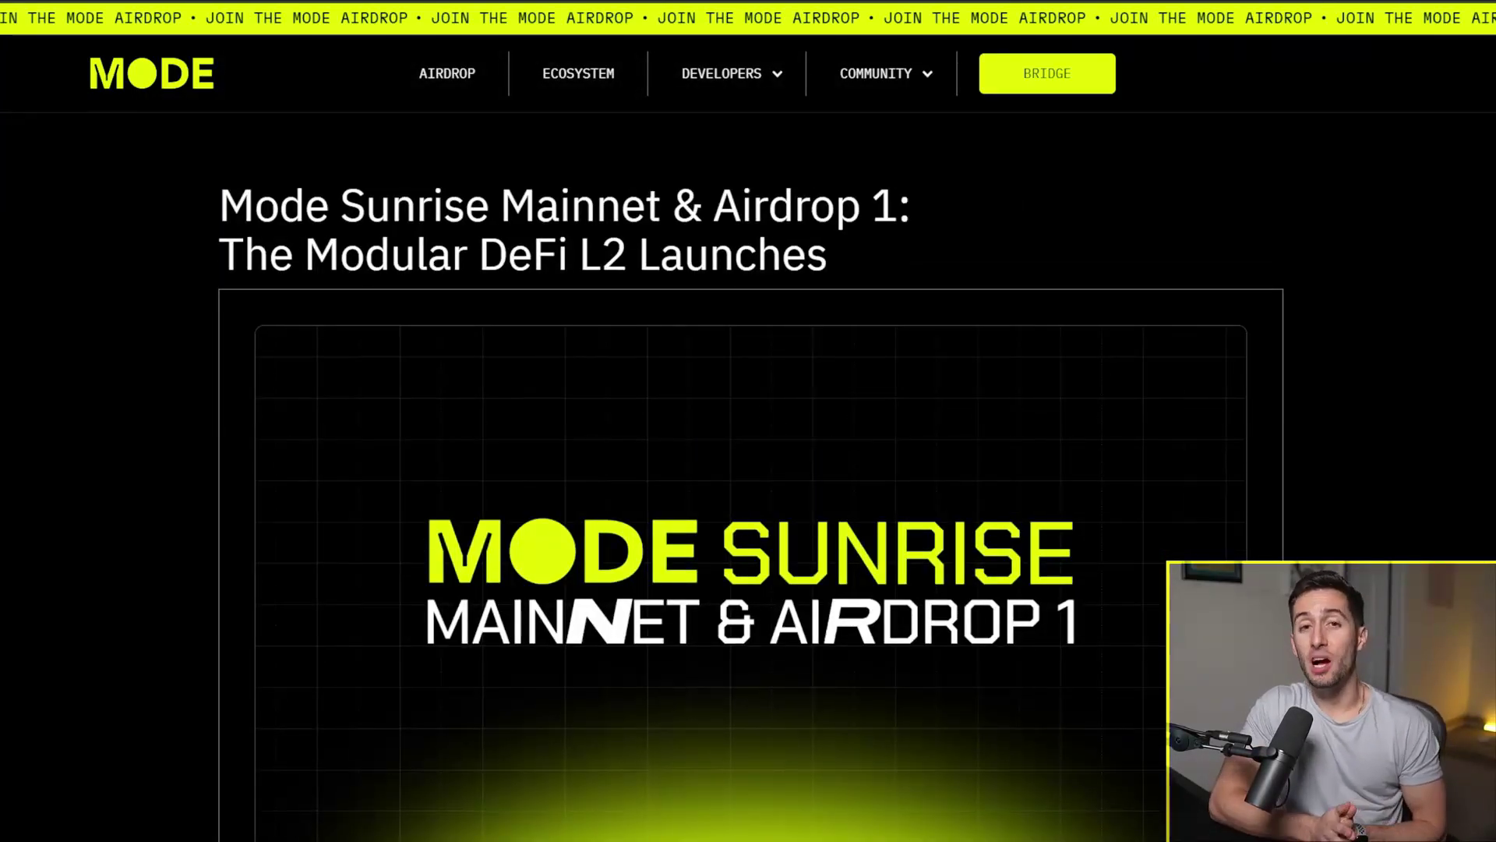
Read the Mode Sunrise article and highlight the Airdrop Rewards heading, six activity categories and invite-friends line.
scroll(748, 468, down, 4)
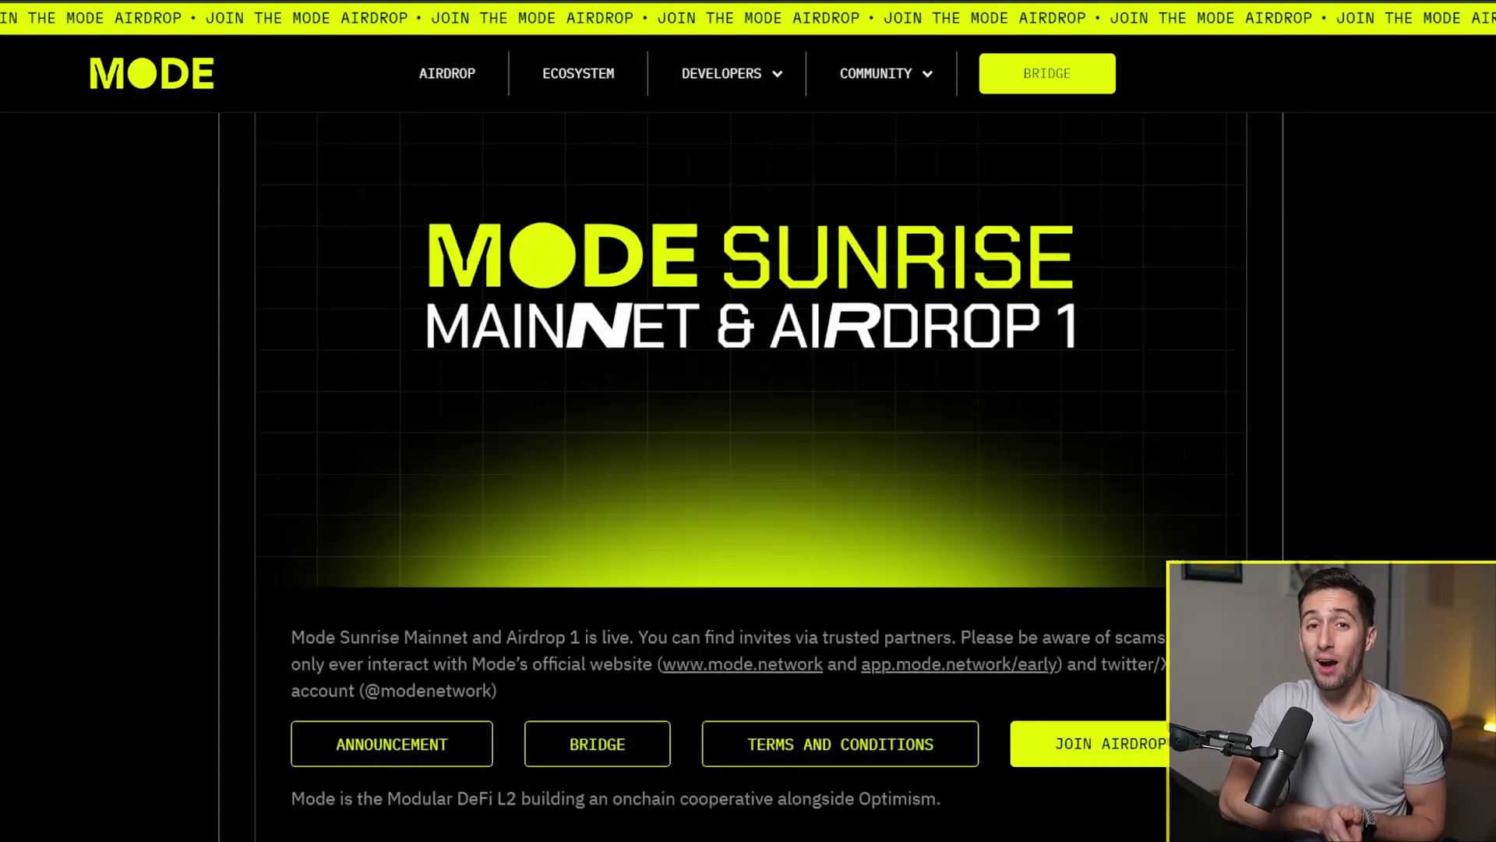
scroll(748, 467, up, 4)
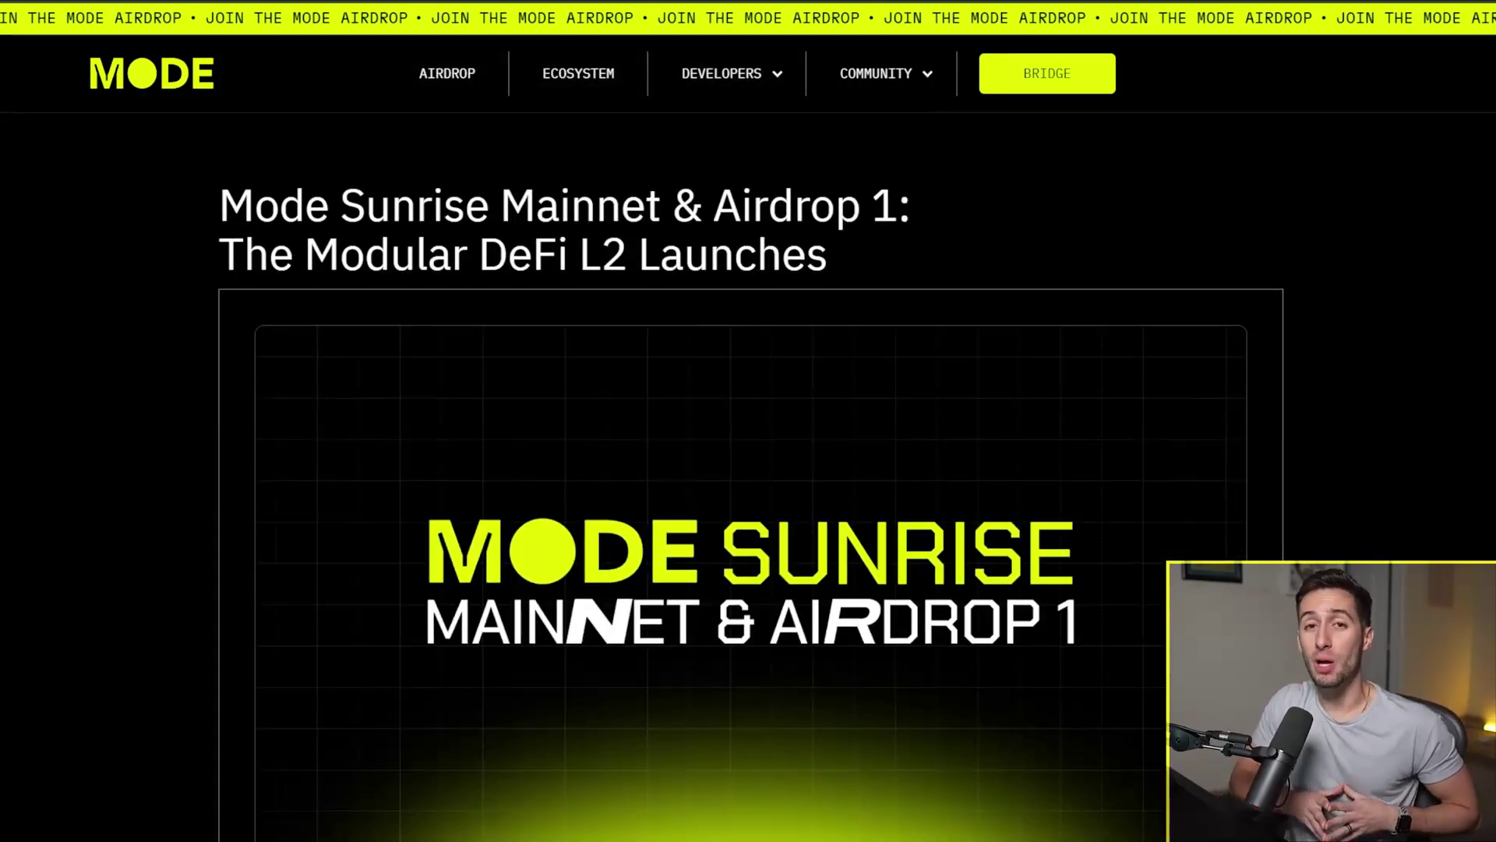
scroll(705, 621, down, 10)
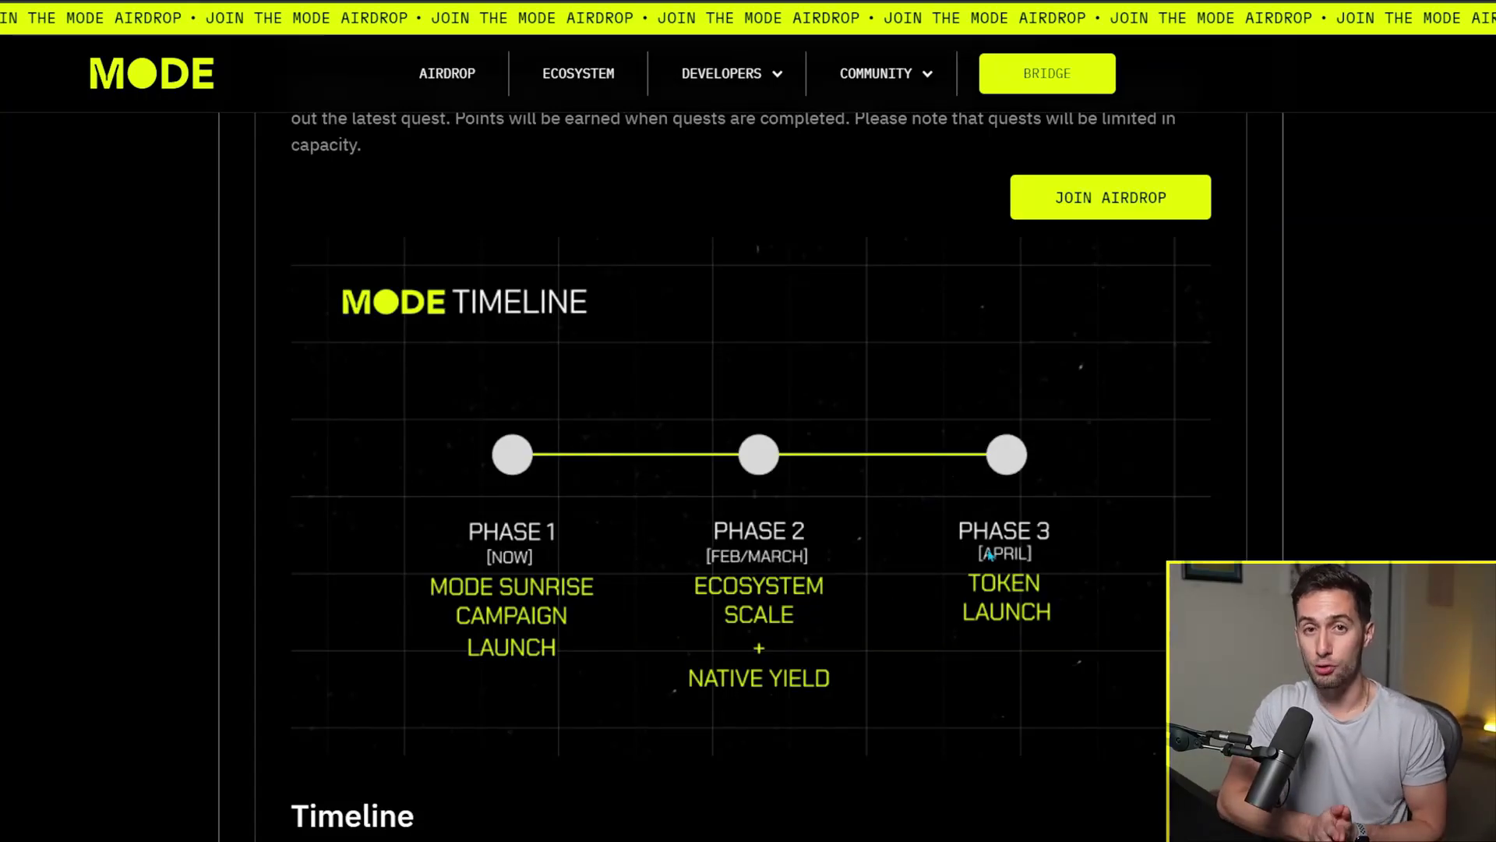
drag(292, 423, 463, 423)
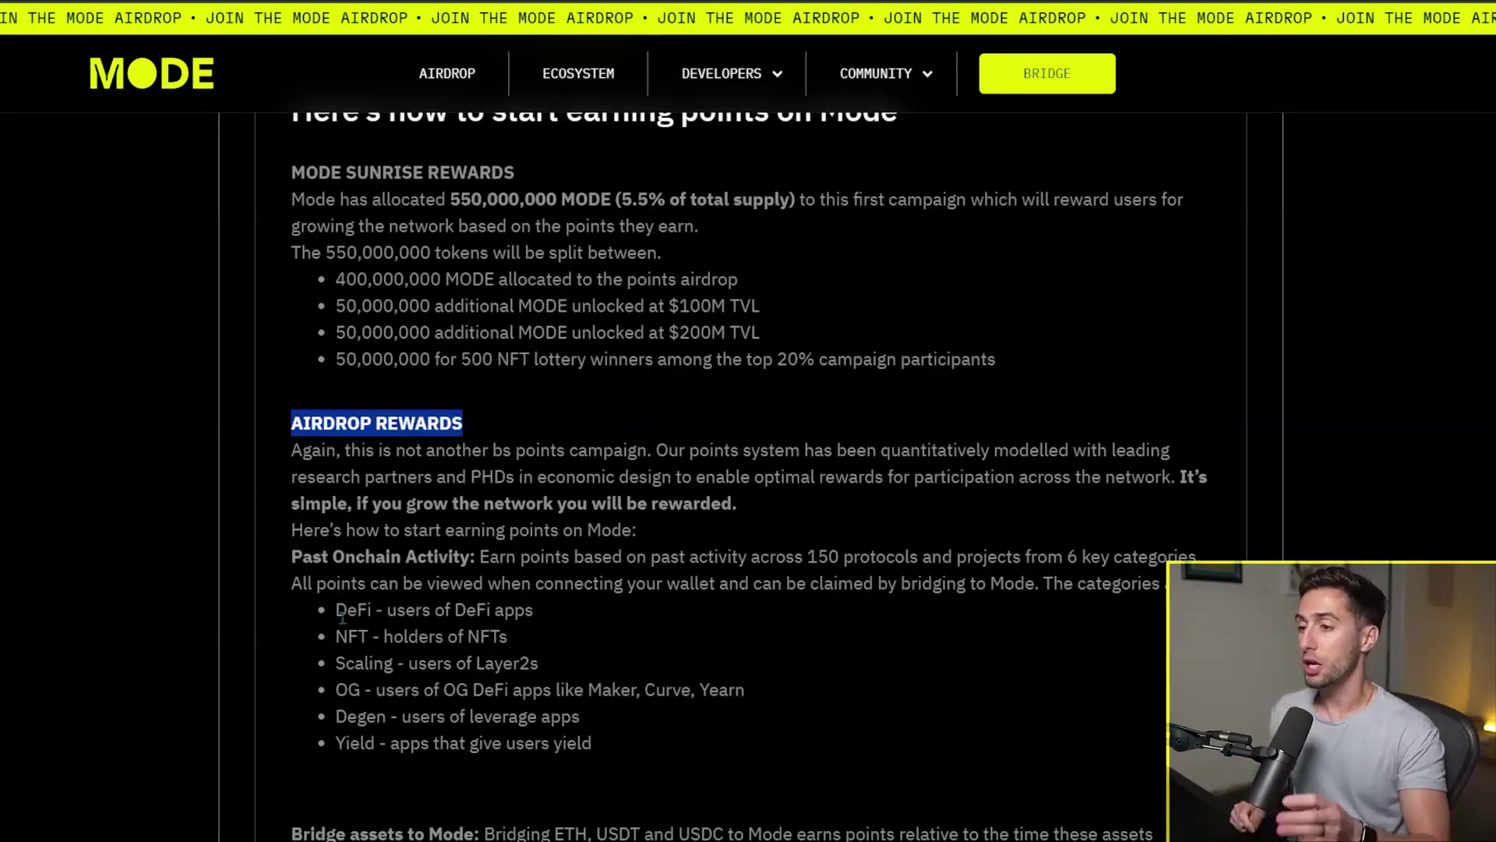
drag(335, 610, 791, 731)
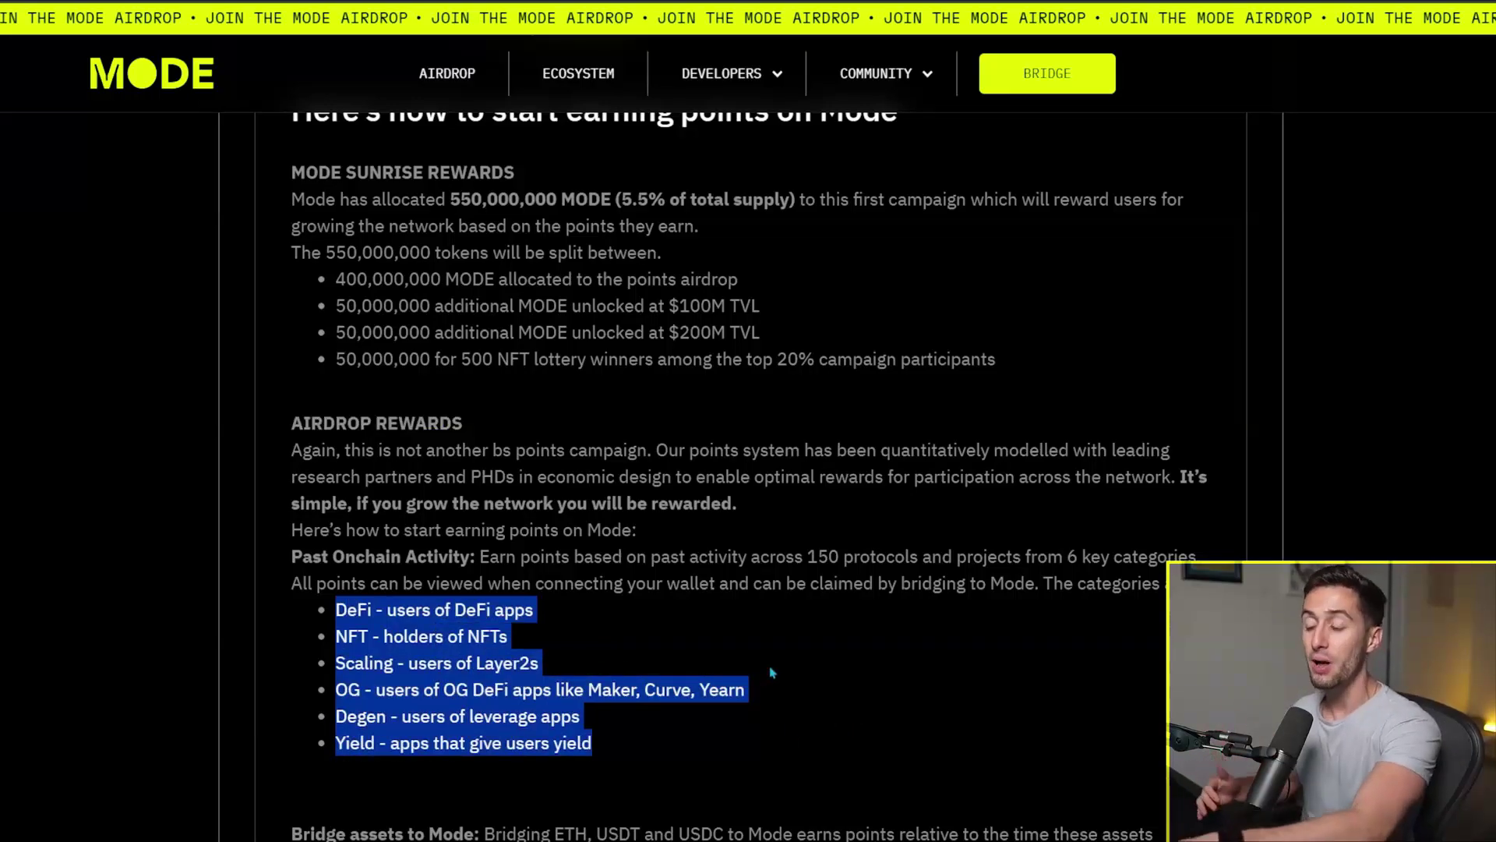
drag(292, 470, 1198, 471)
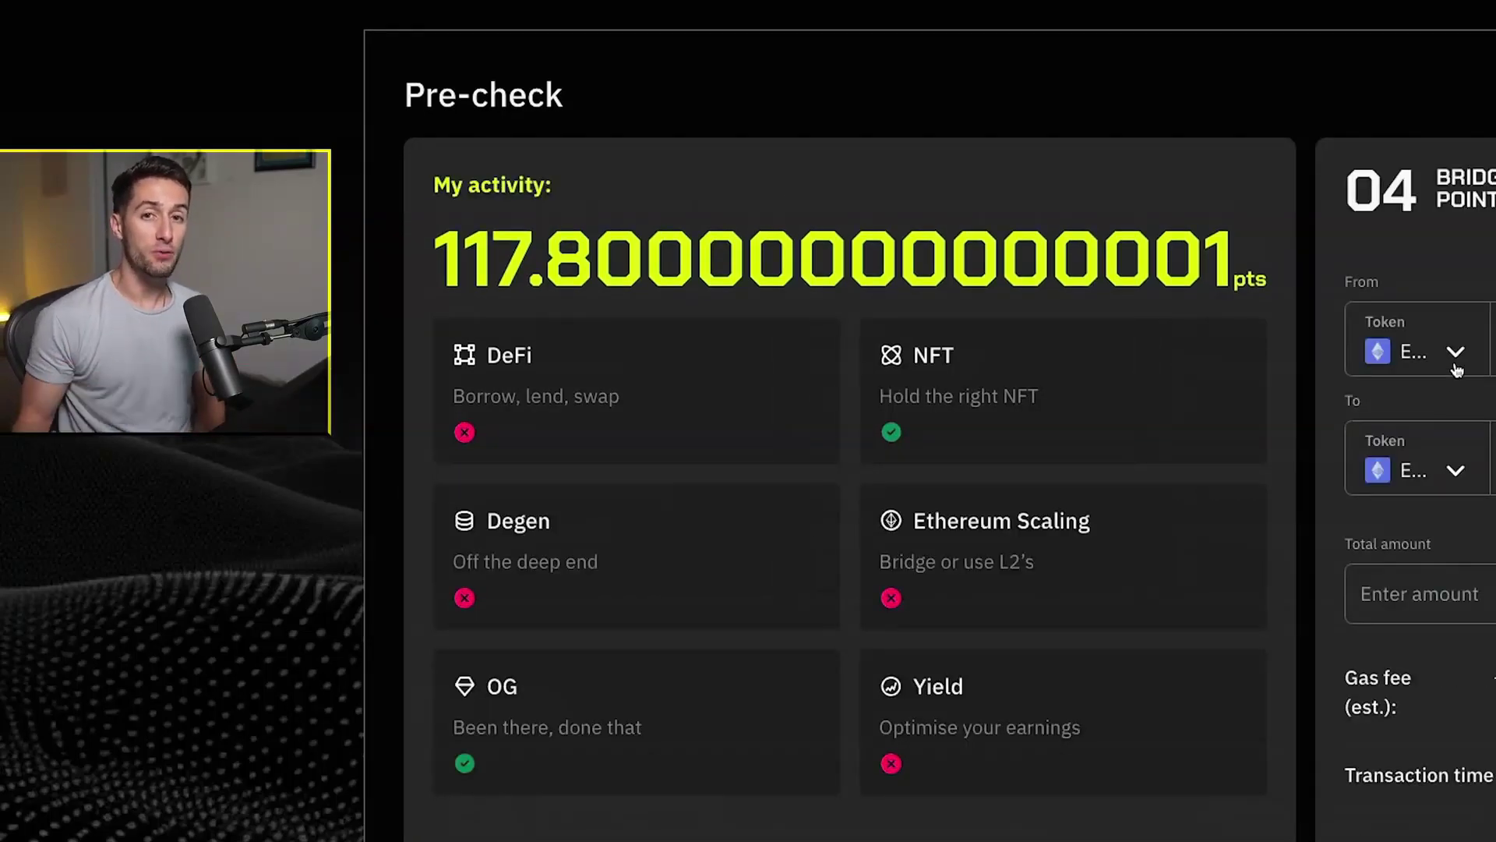
Check the From and To token options, enter 0.01 as the bridge amount and confirm the wallet summary.
click(1438, 370)
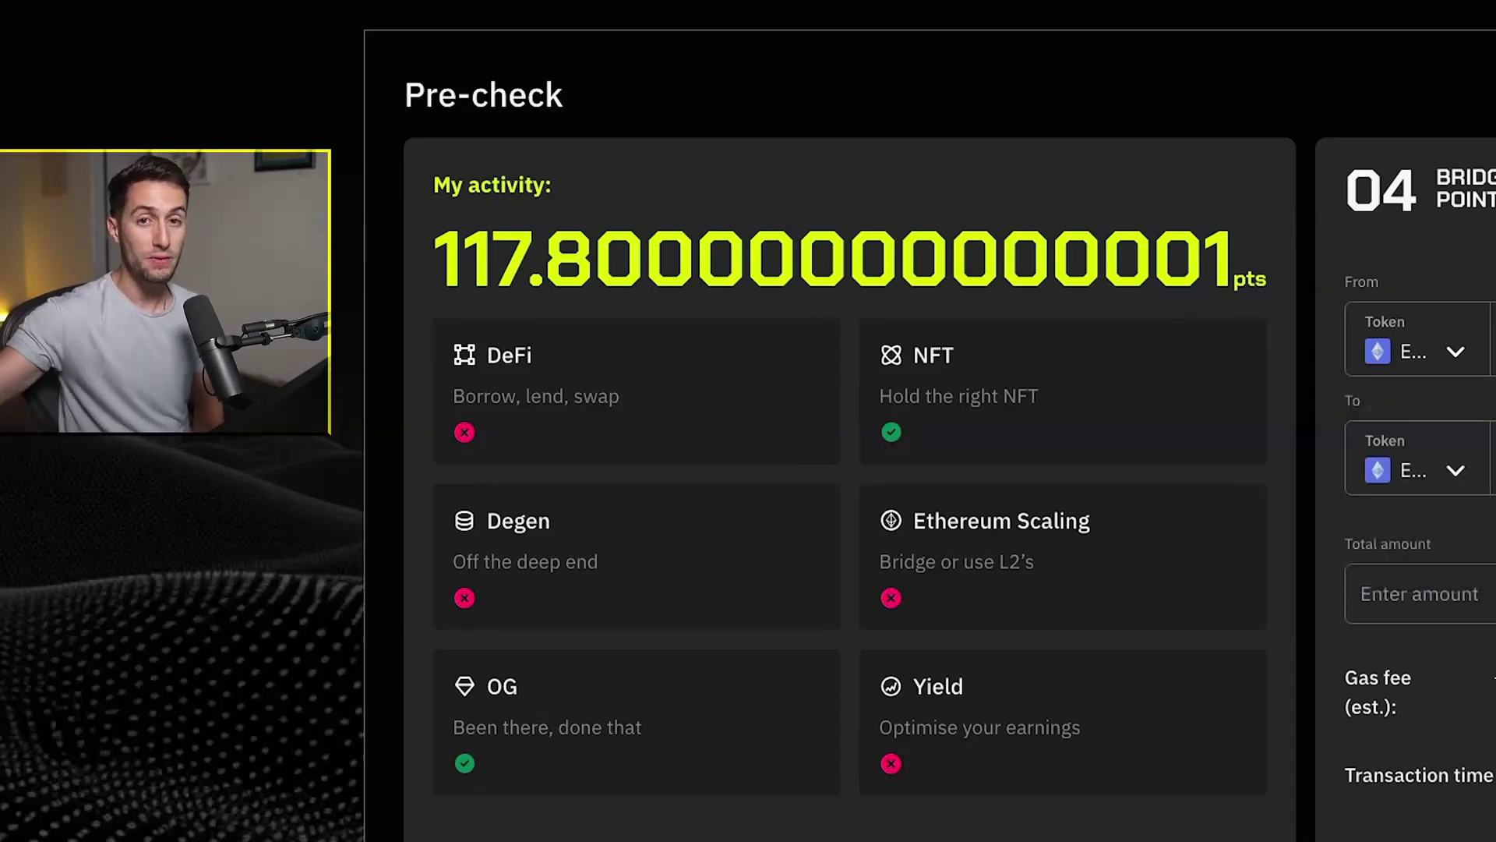
click(1465, 471)
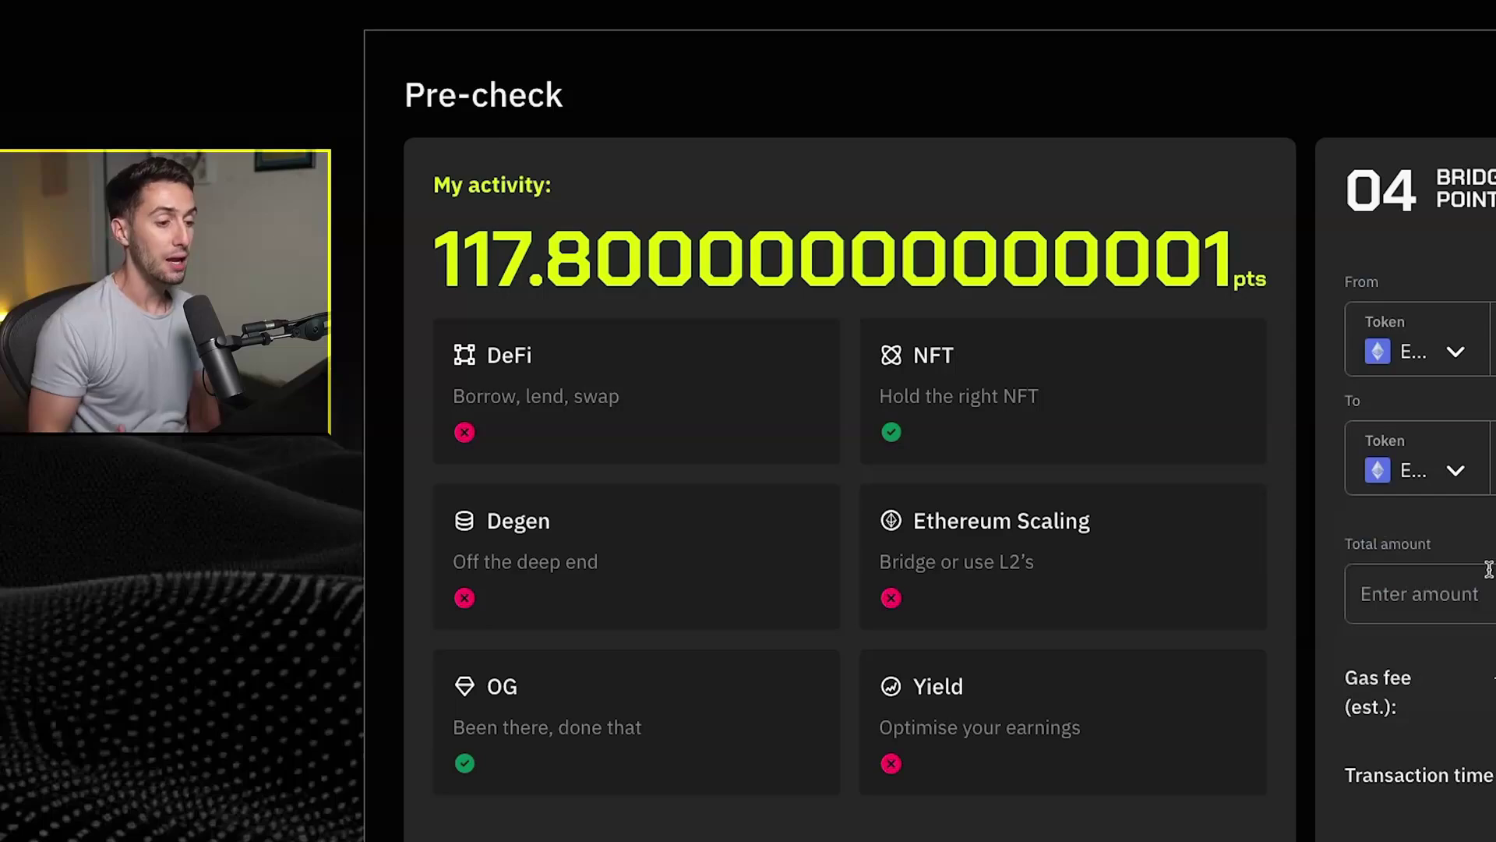
click(1489, 589)
text(0.01)
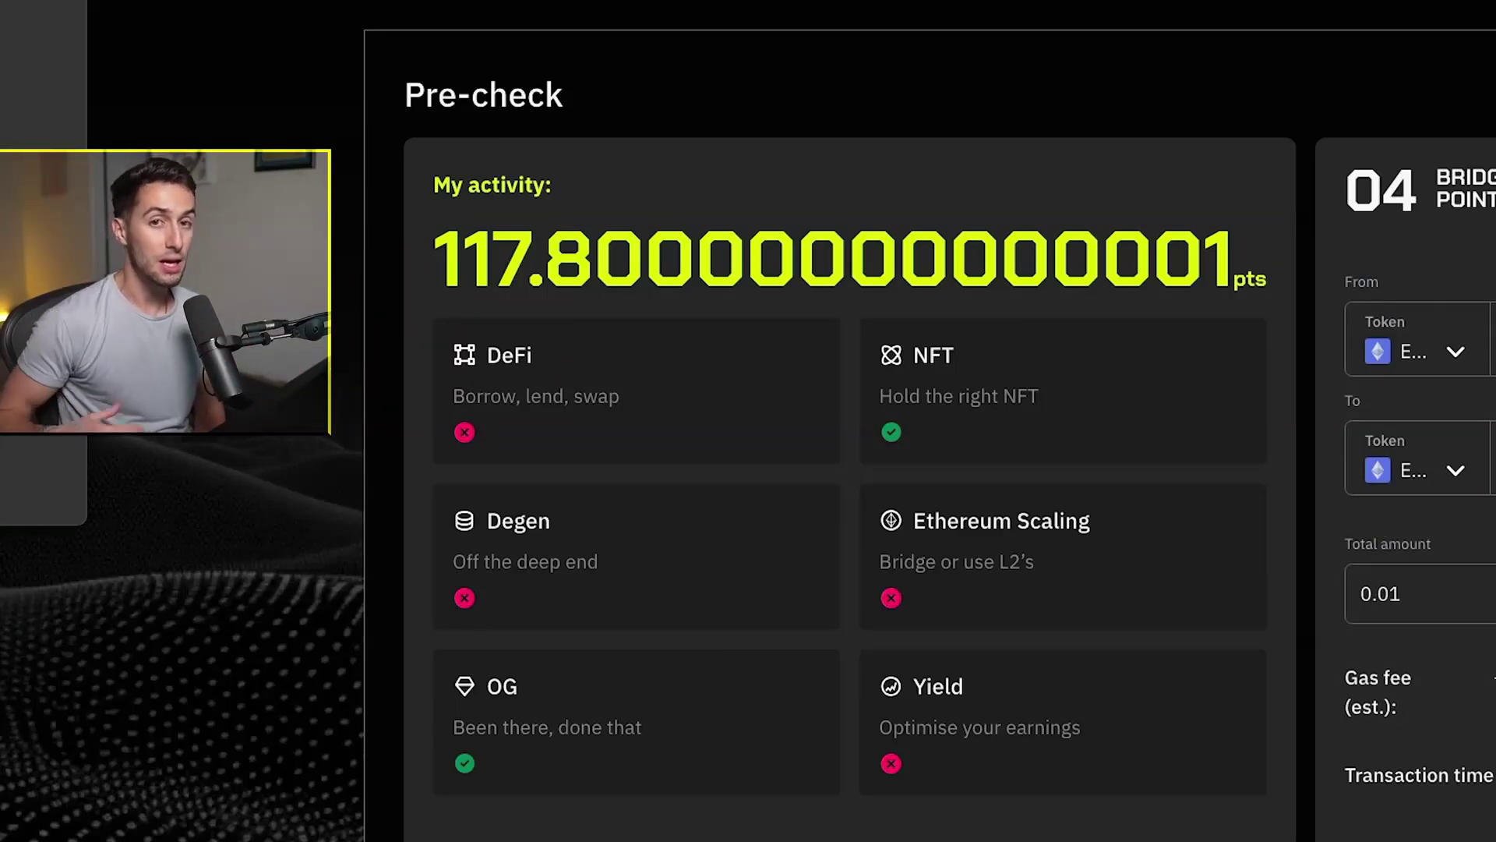
click(18, 481)
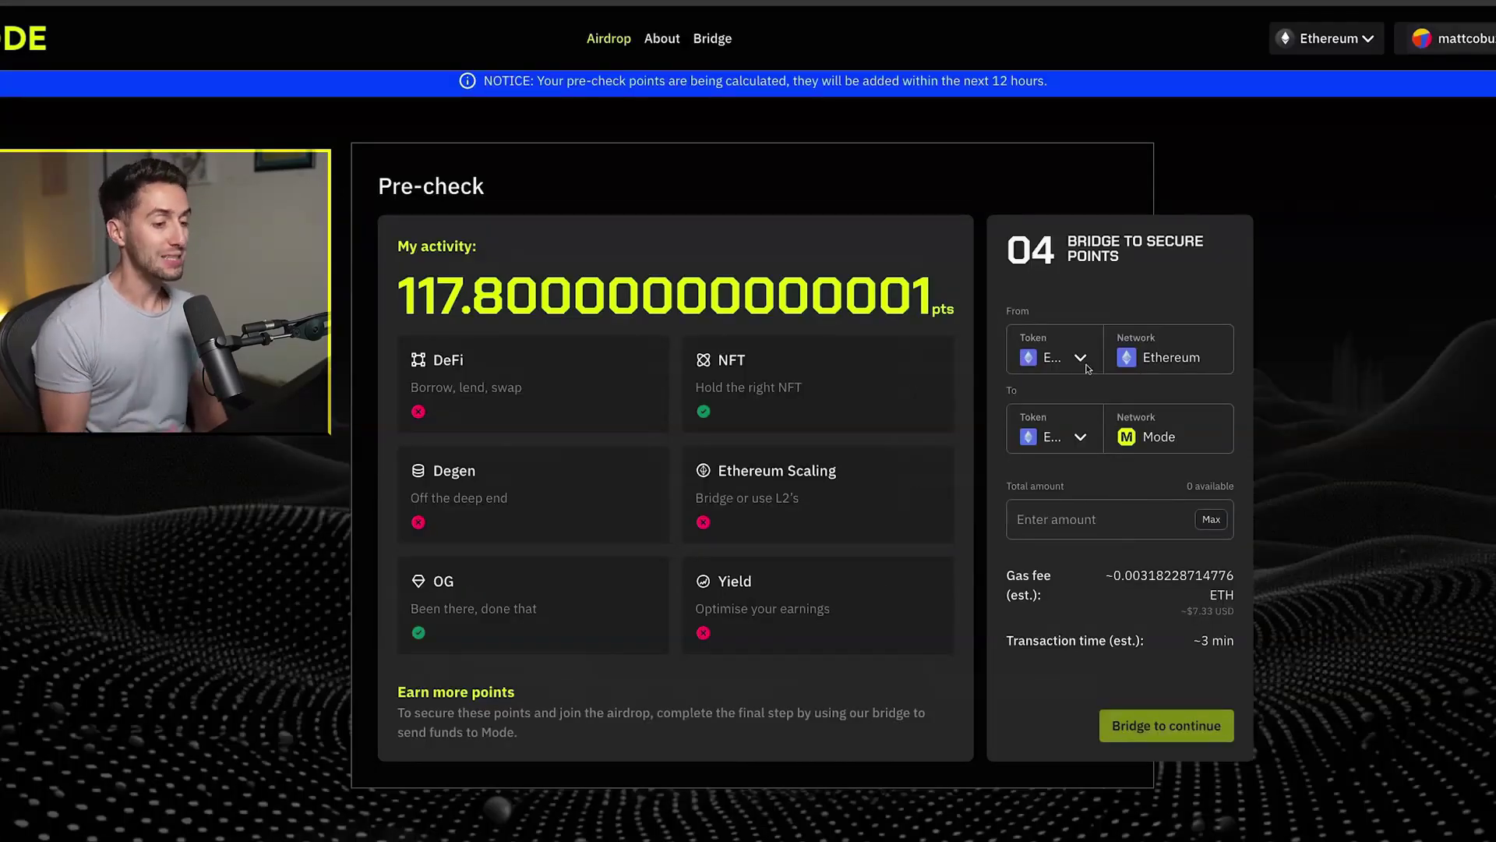
Submit a 0.01 ETH bridge from Ethereum to Mode and approve it in the wallet.
click(1064, 366)
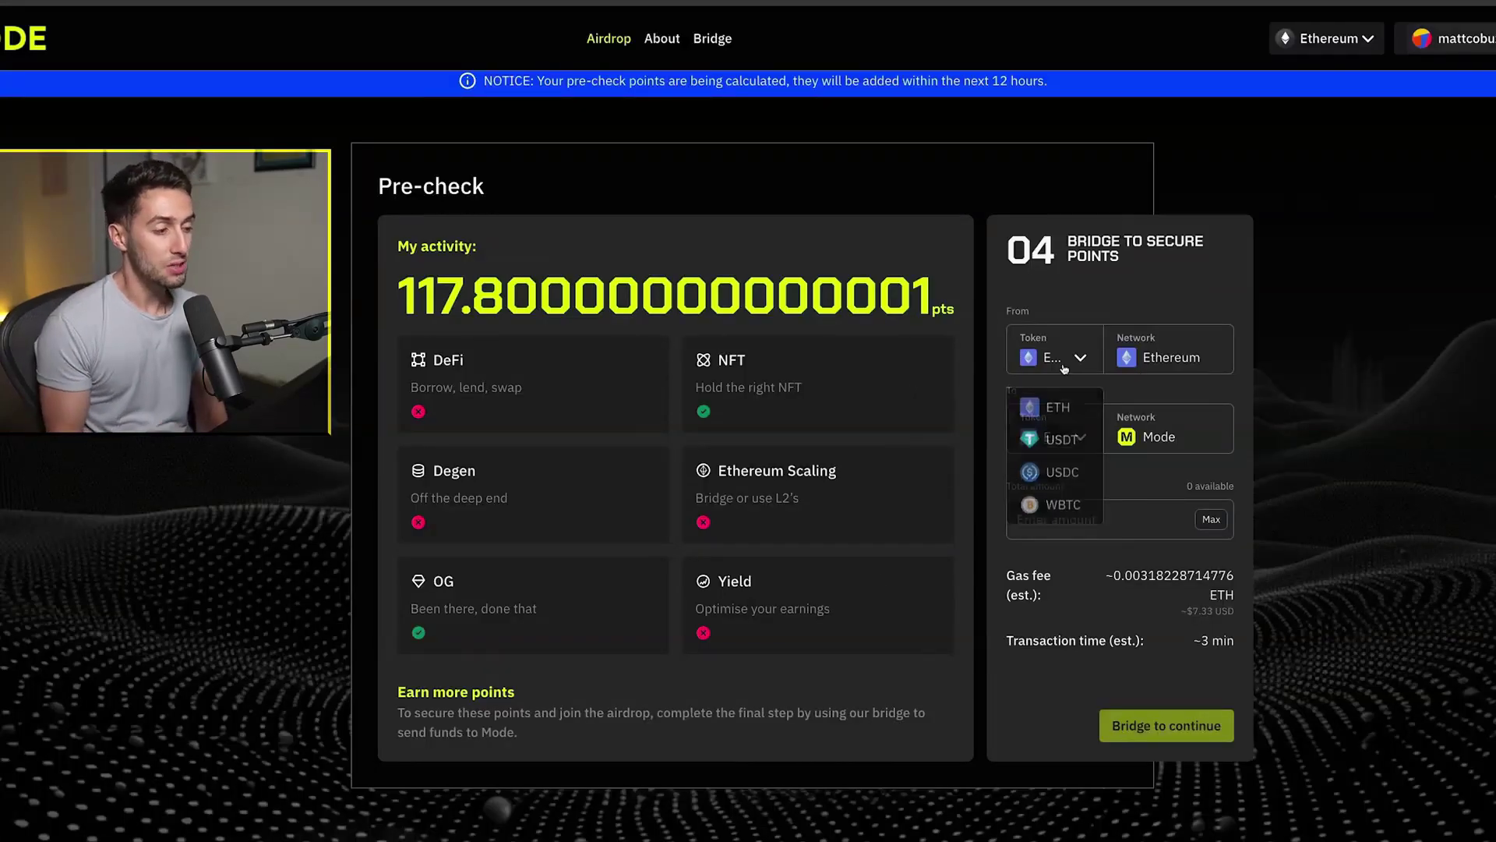
click(1148, 391)
click(1084, 437)
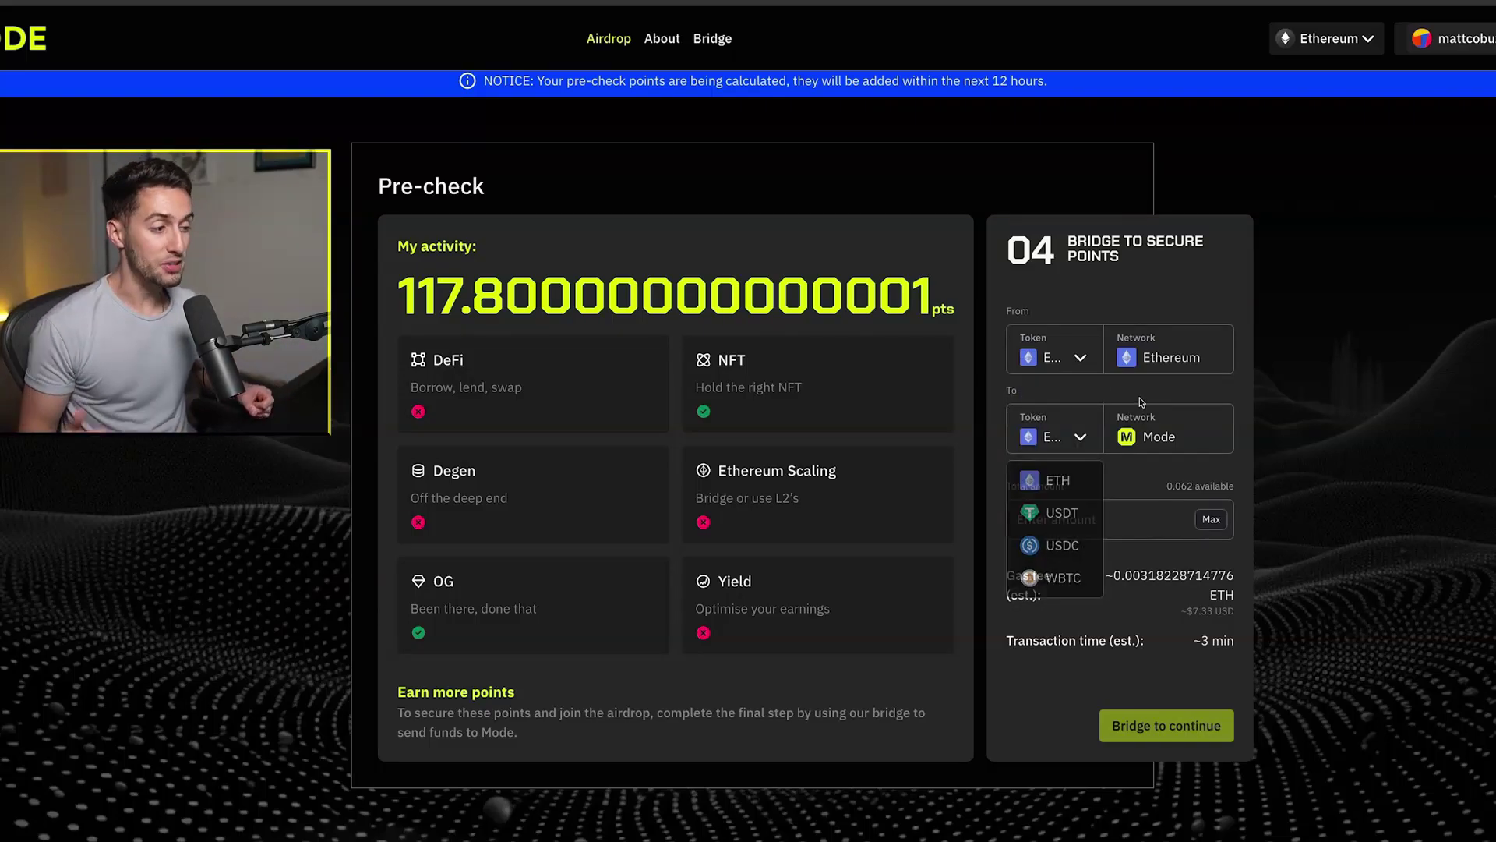
click(1102, 516)
text(0.01)
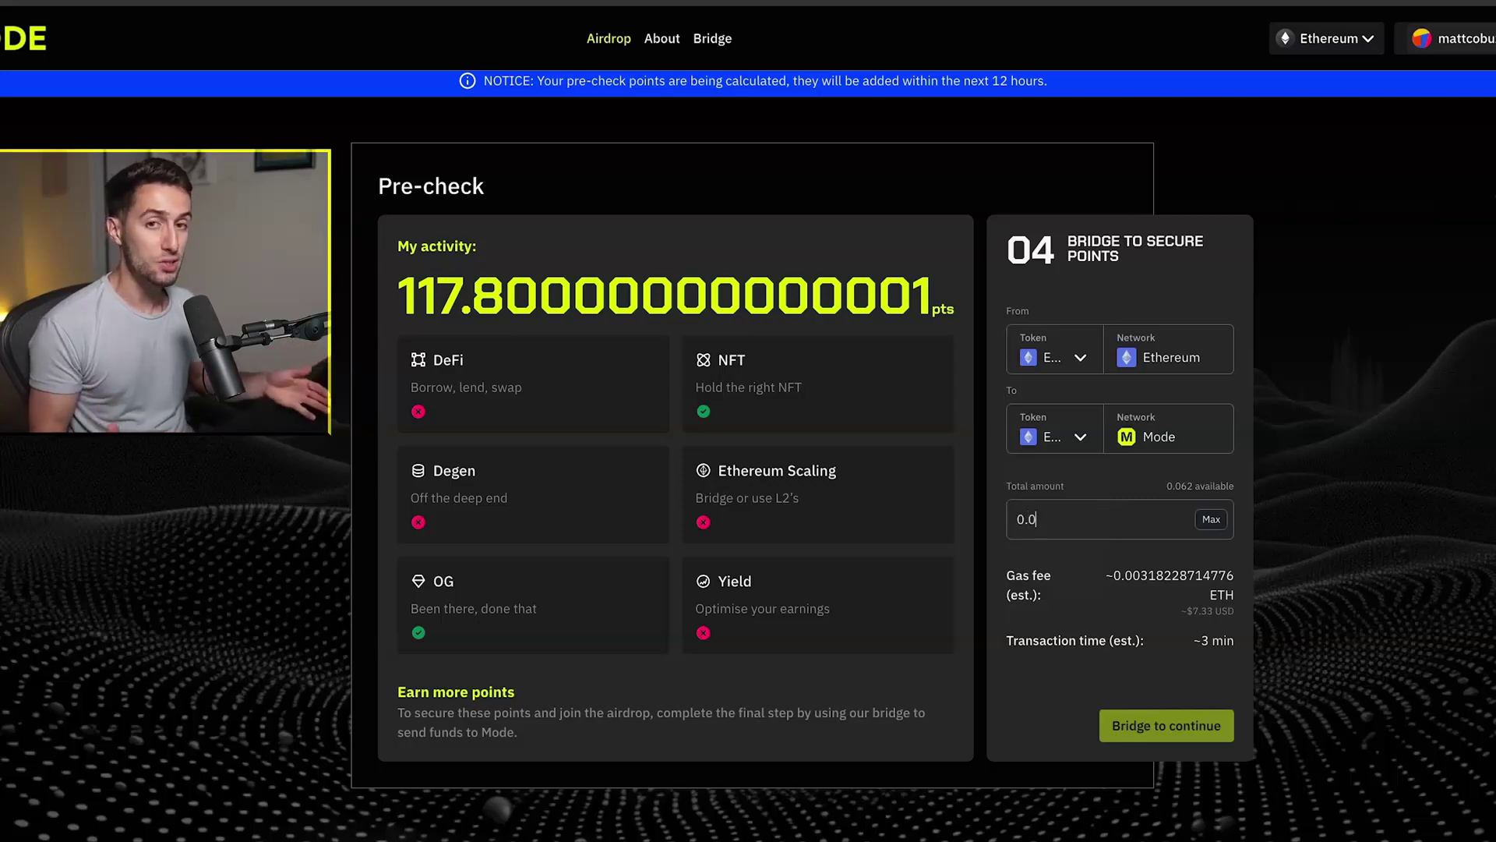
click(1181, 727)
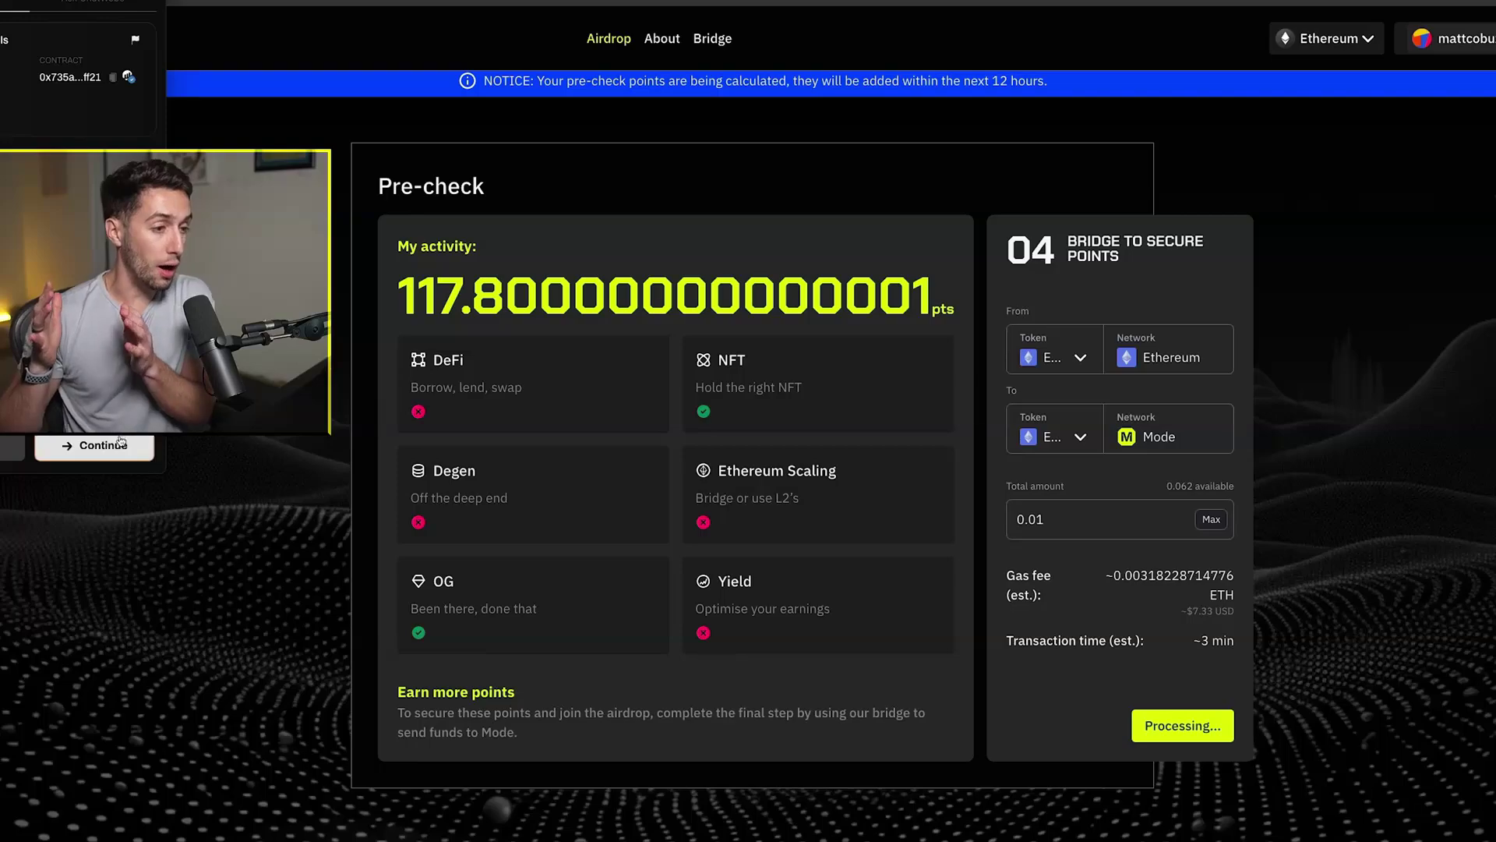
click(121, 444)
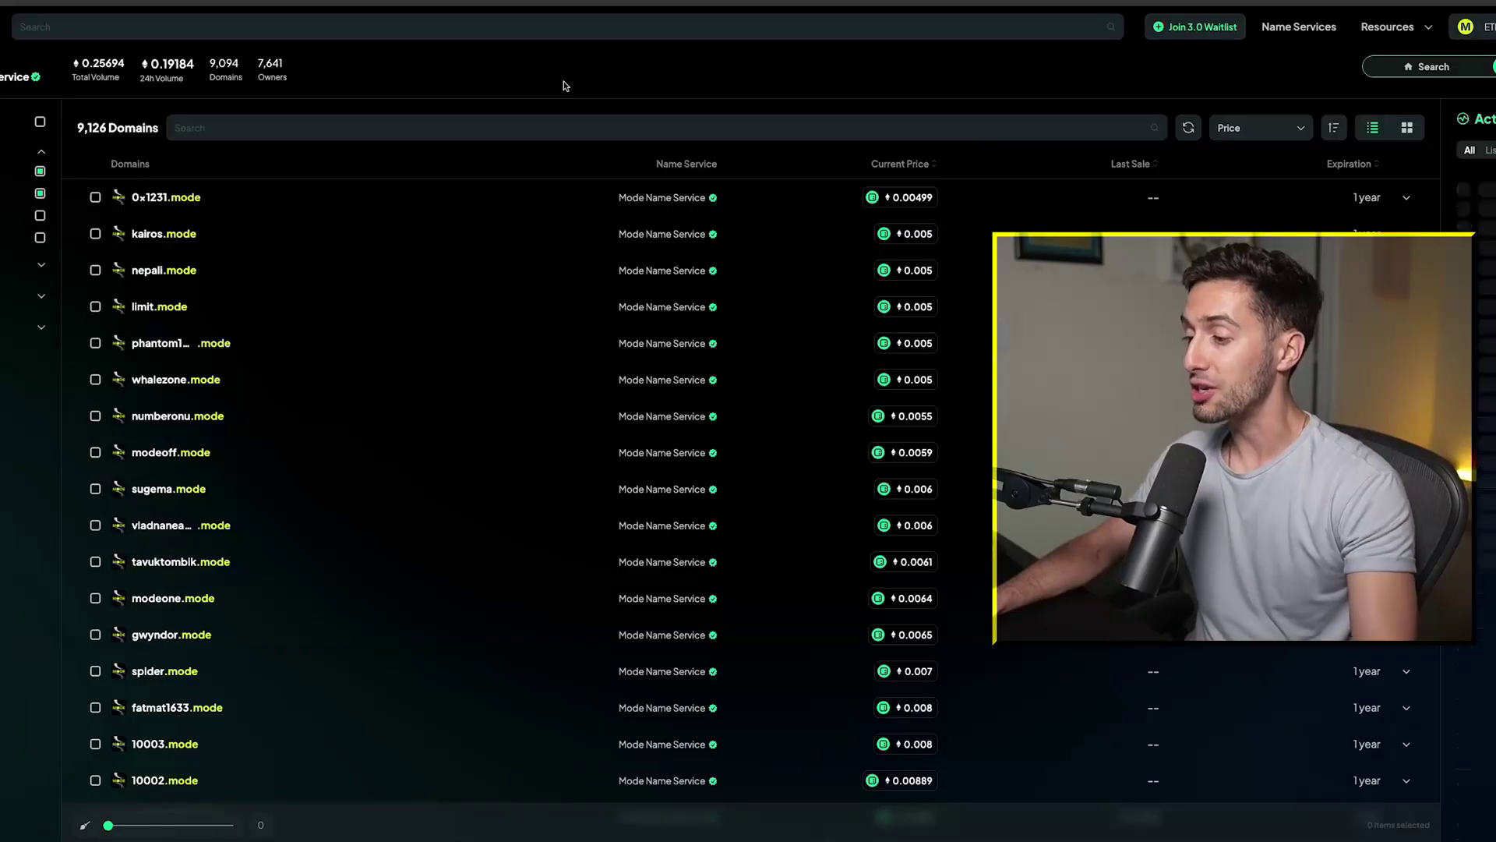
Search .mode domains for a short name, start a 2-year registration of the first result, then dismiss it.
click(451, 121)
text(matt)
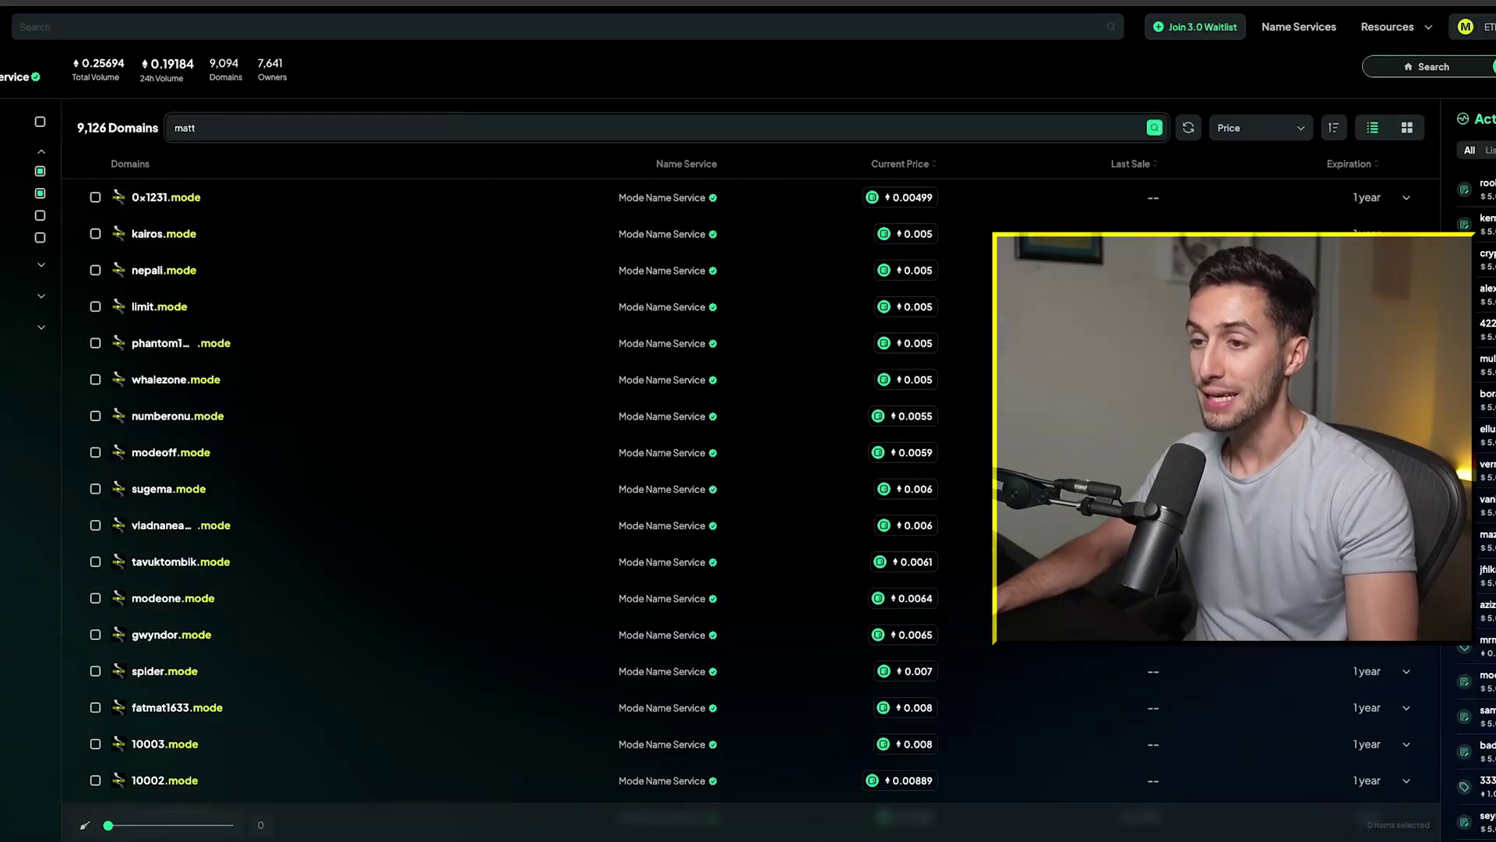
key(Return)
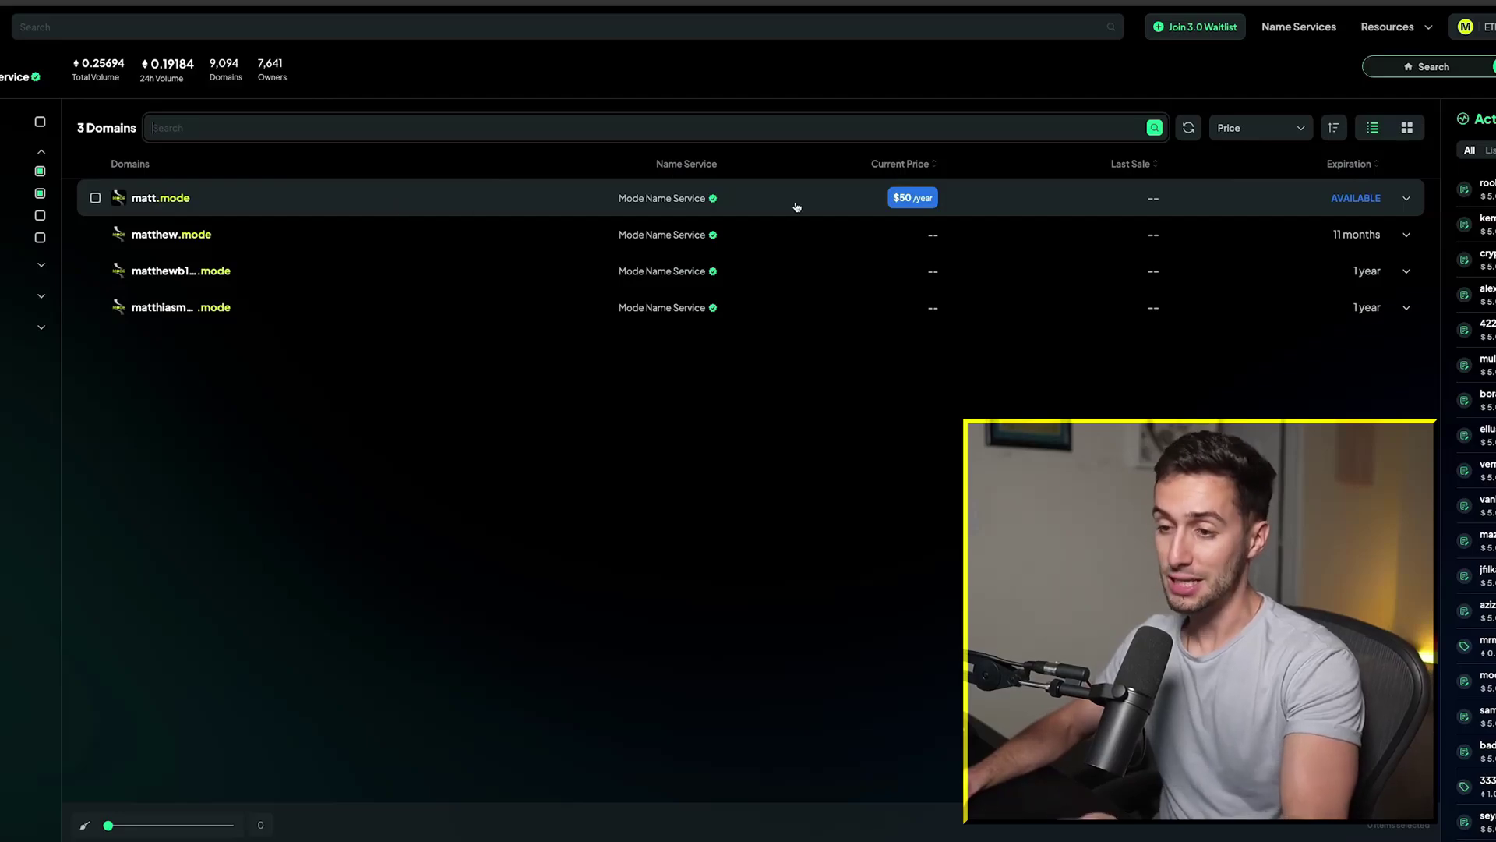
click(1011, 206)
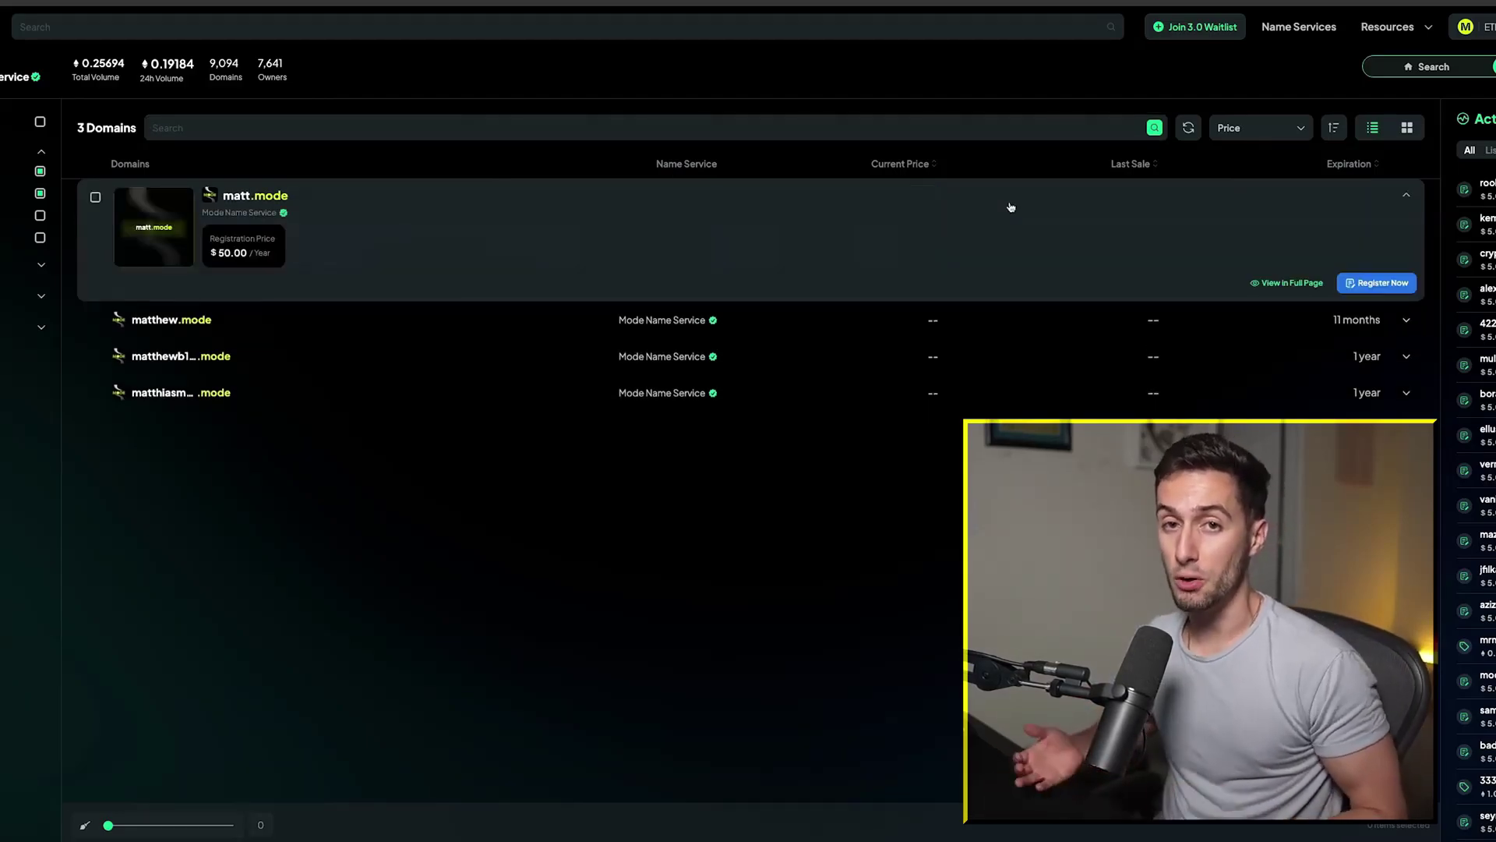
click(1399, 283)
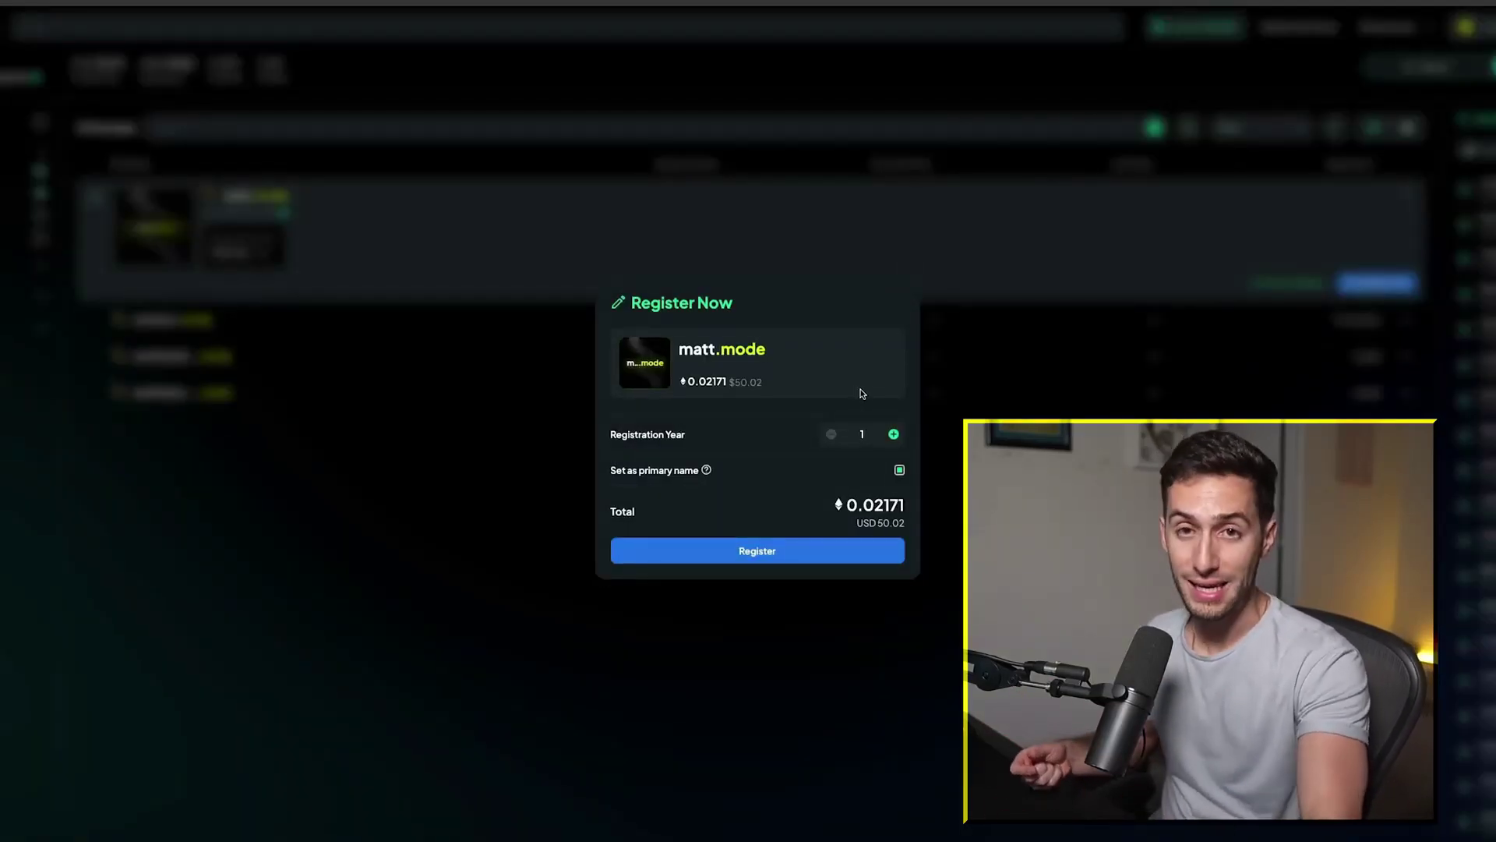
click(894, 434)
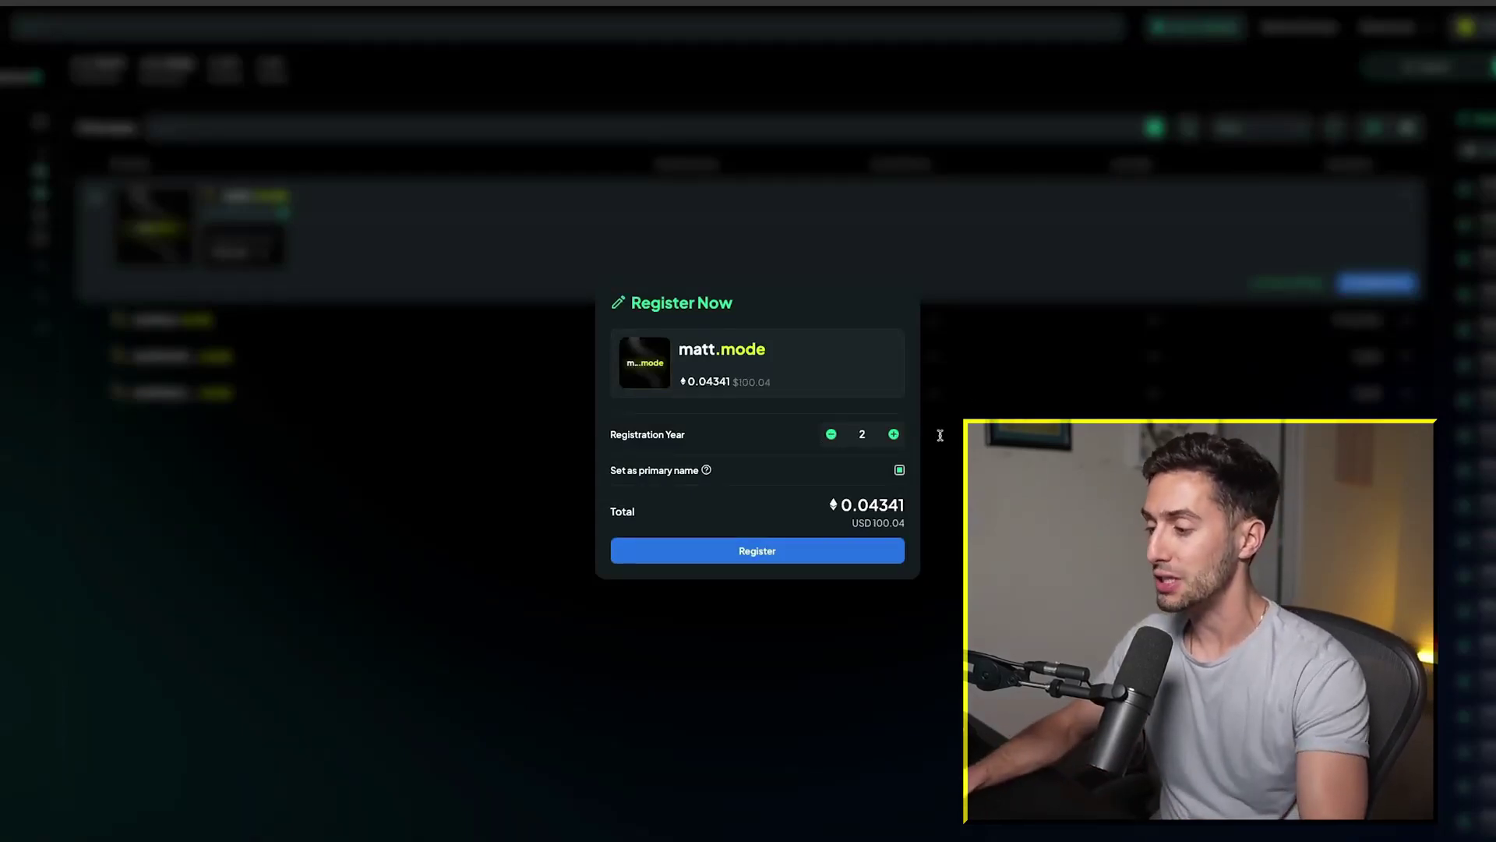
key(Escape)
Search for the full personal .mode domain name and remove one of the list filters.
click(317, 127)
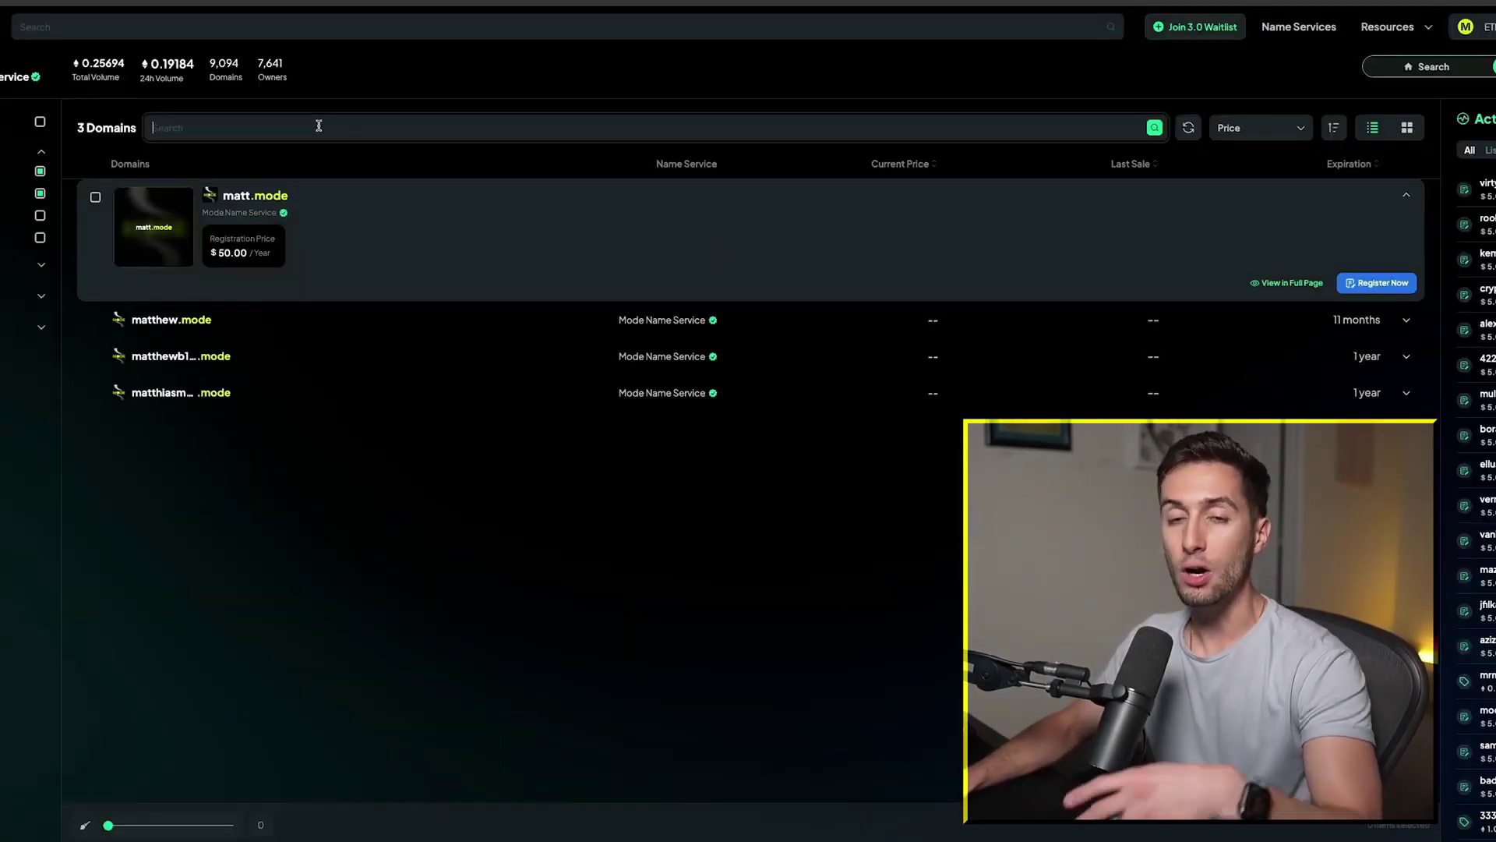
text(mattcobuzio)
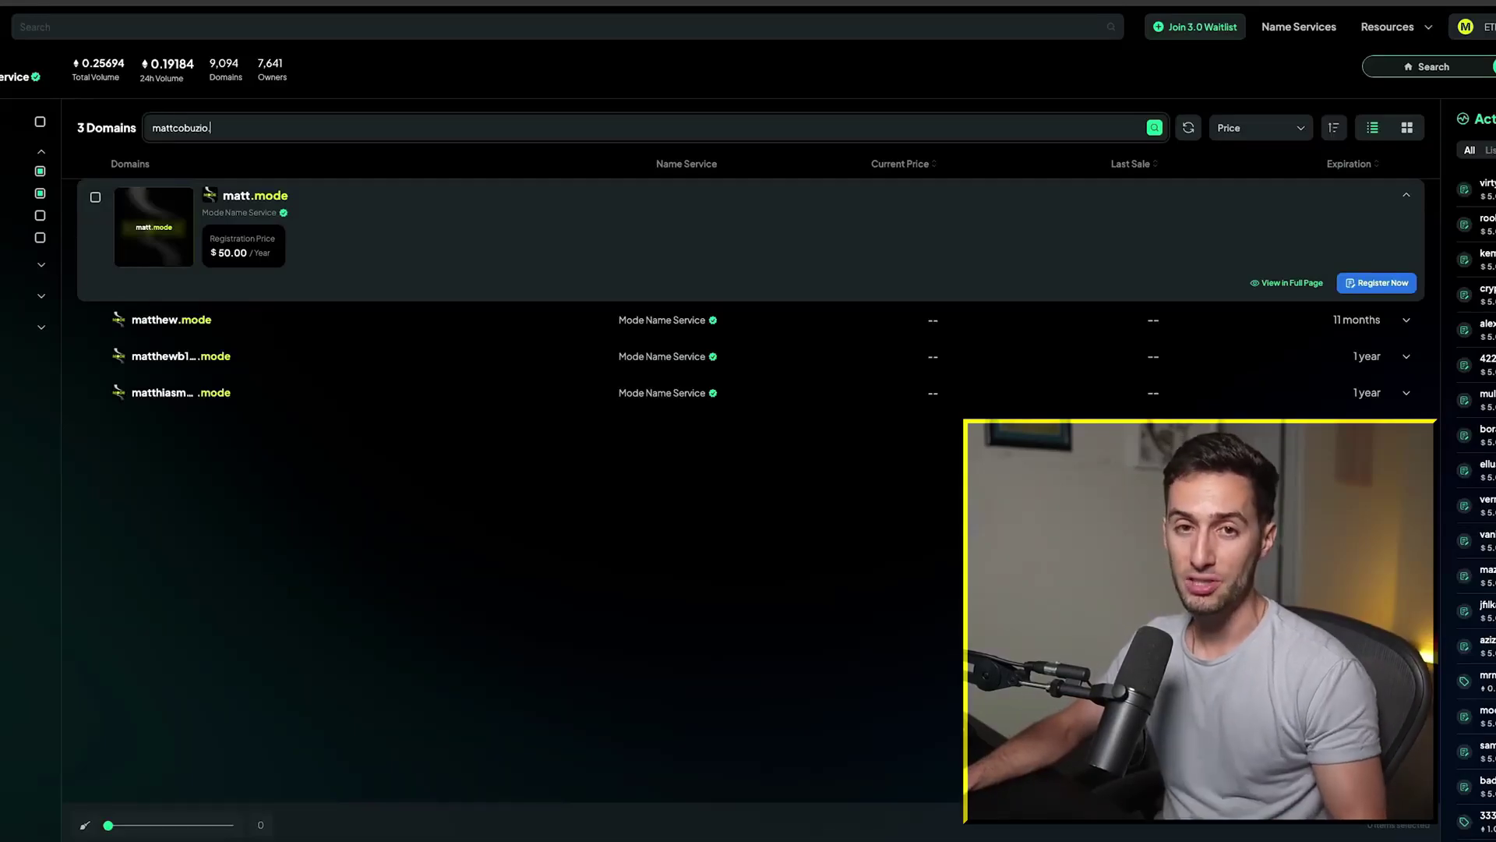
text(.mode)
key(Return)
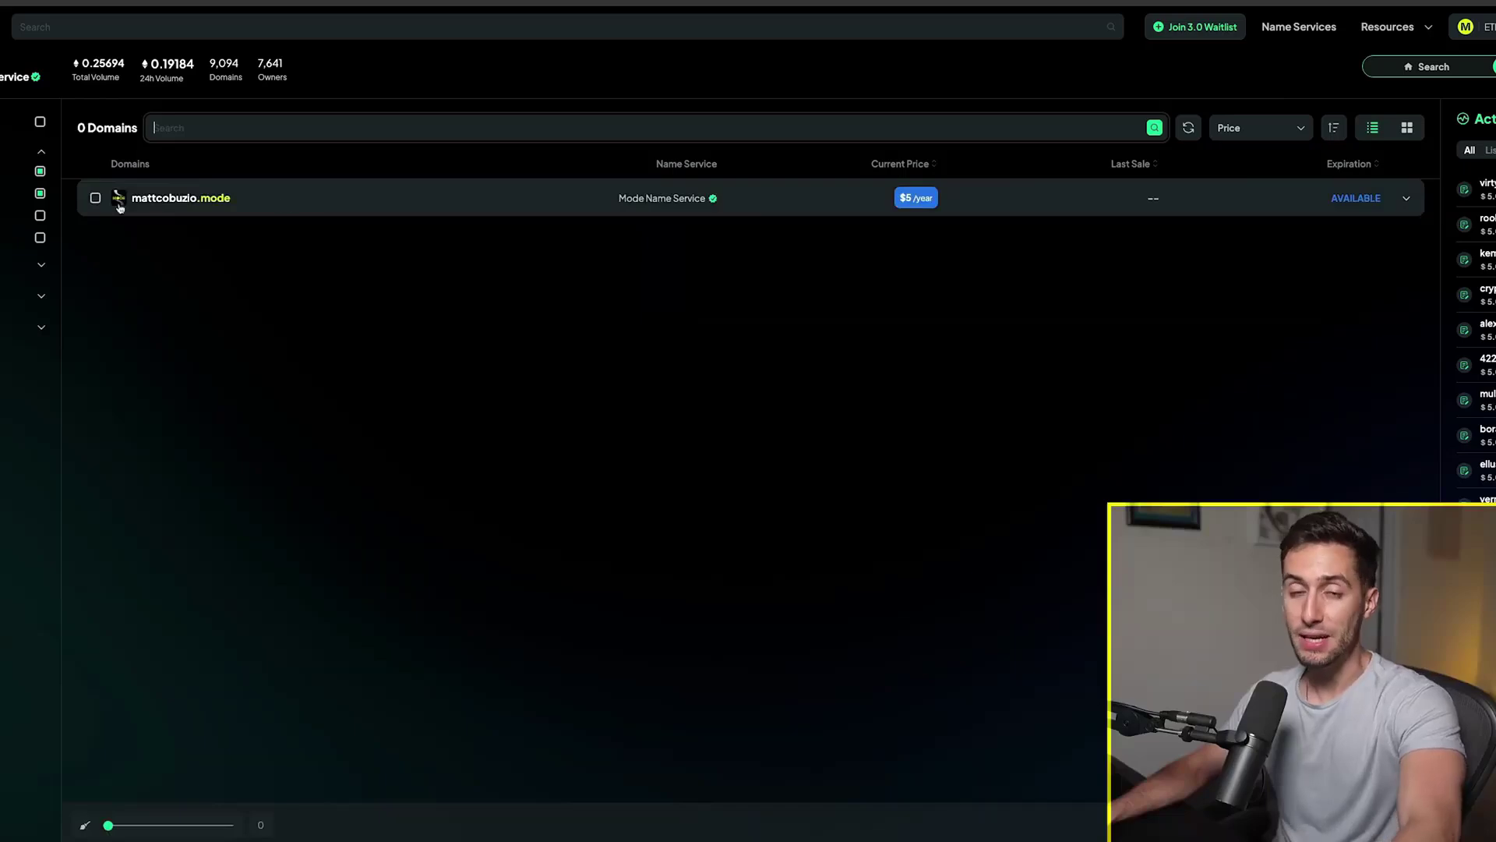
click(43, 175)
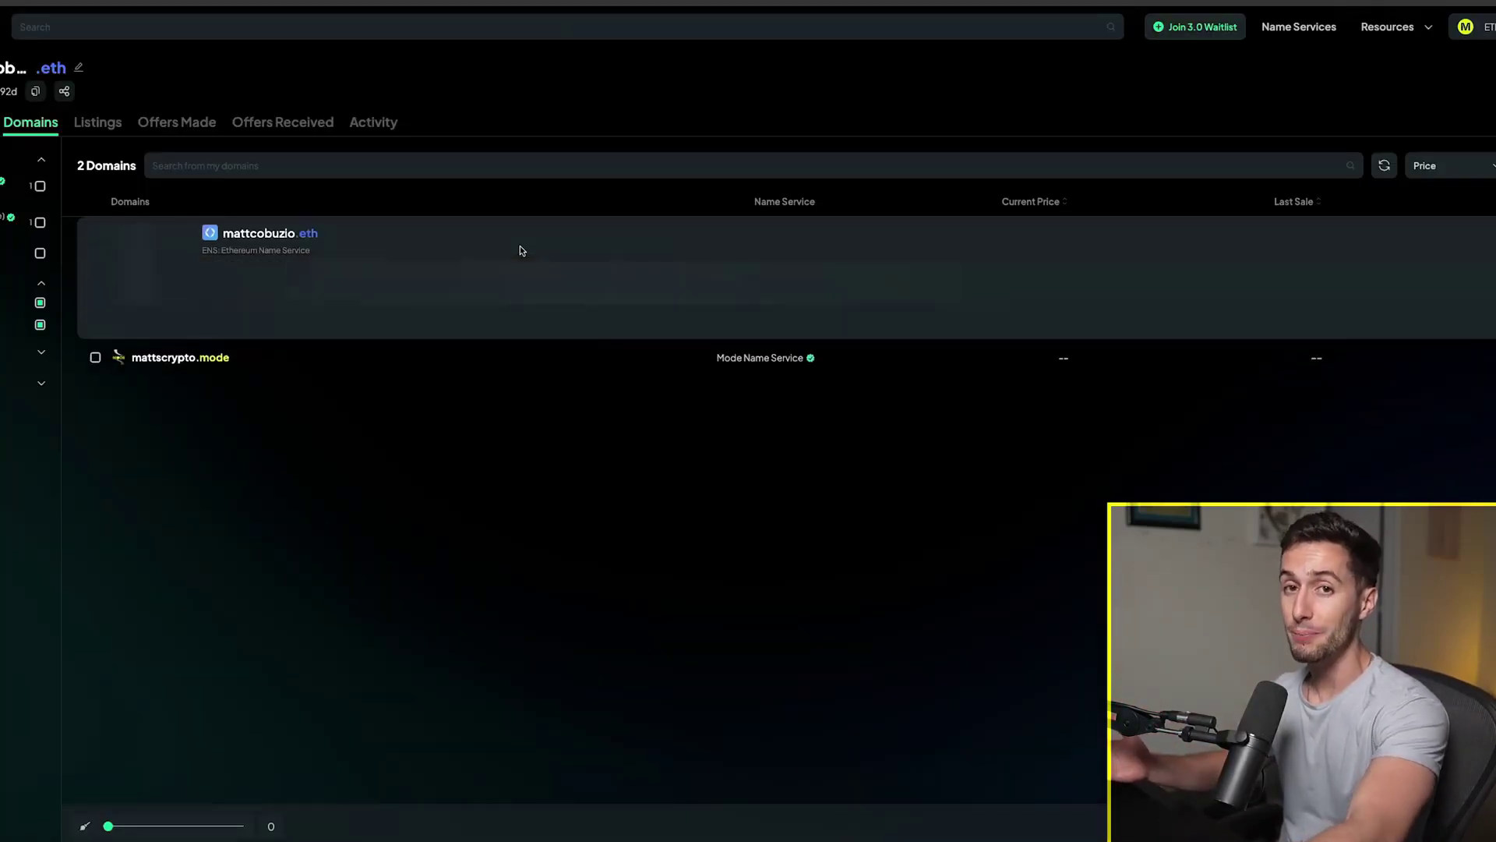
Expand the newly owned .mode domain's row in My Domains to check its details.
click(542, 349)
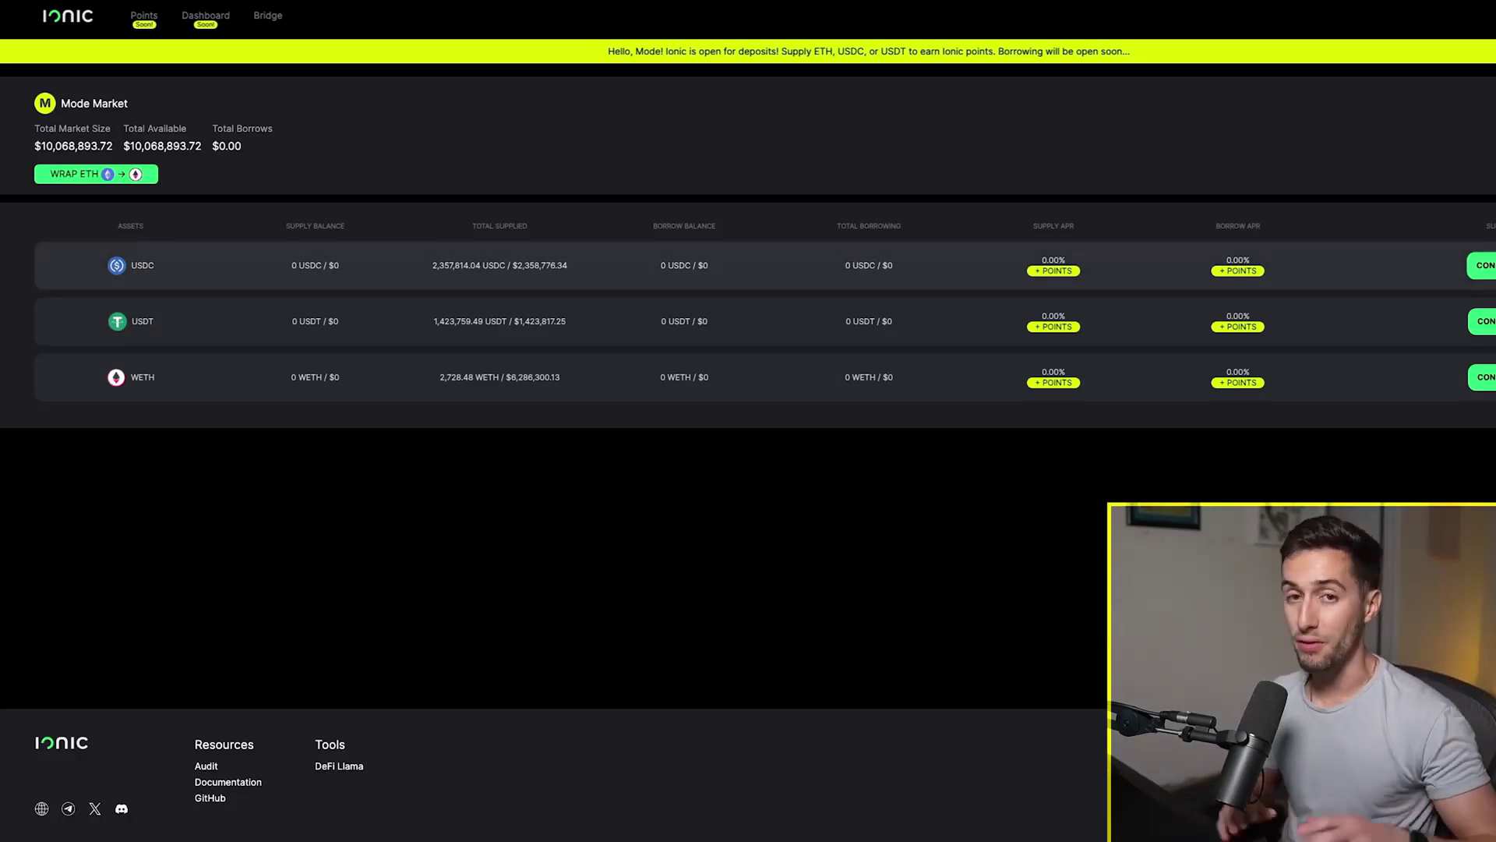
Connect MetaMask to Ionic and confirm wrapping 0.001 ETH into WETH.
click(1485, 265)
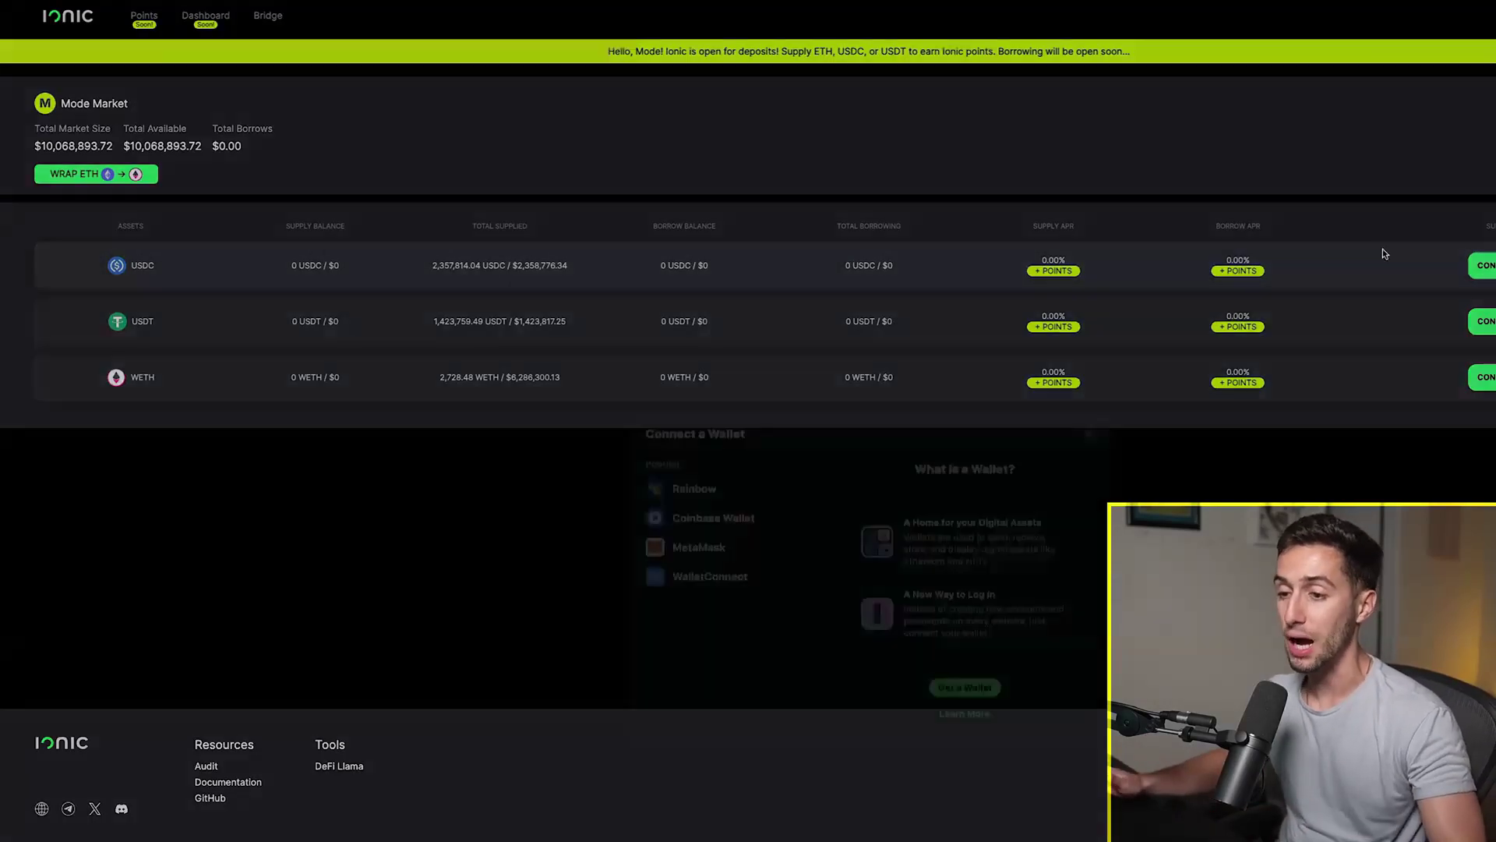
click(733, 394)
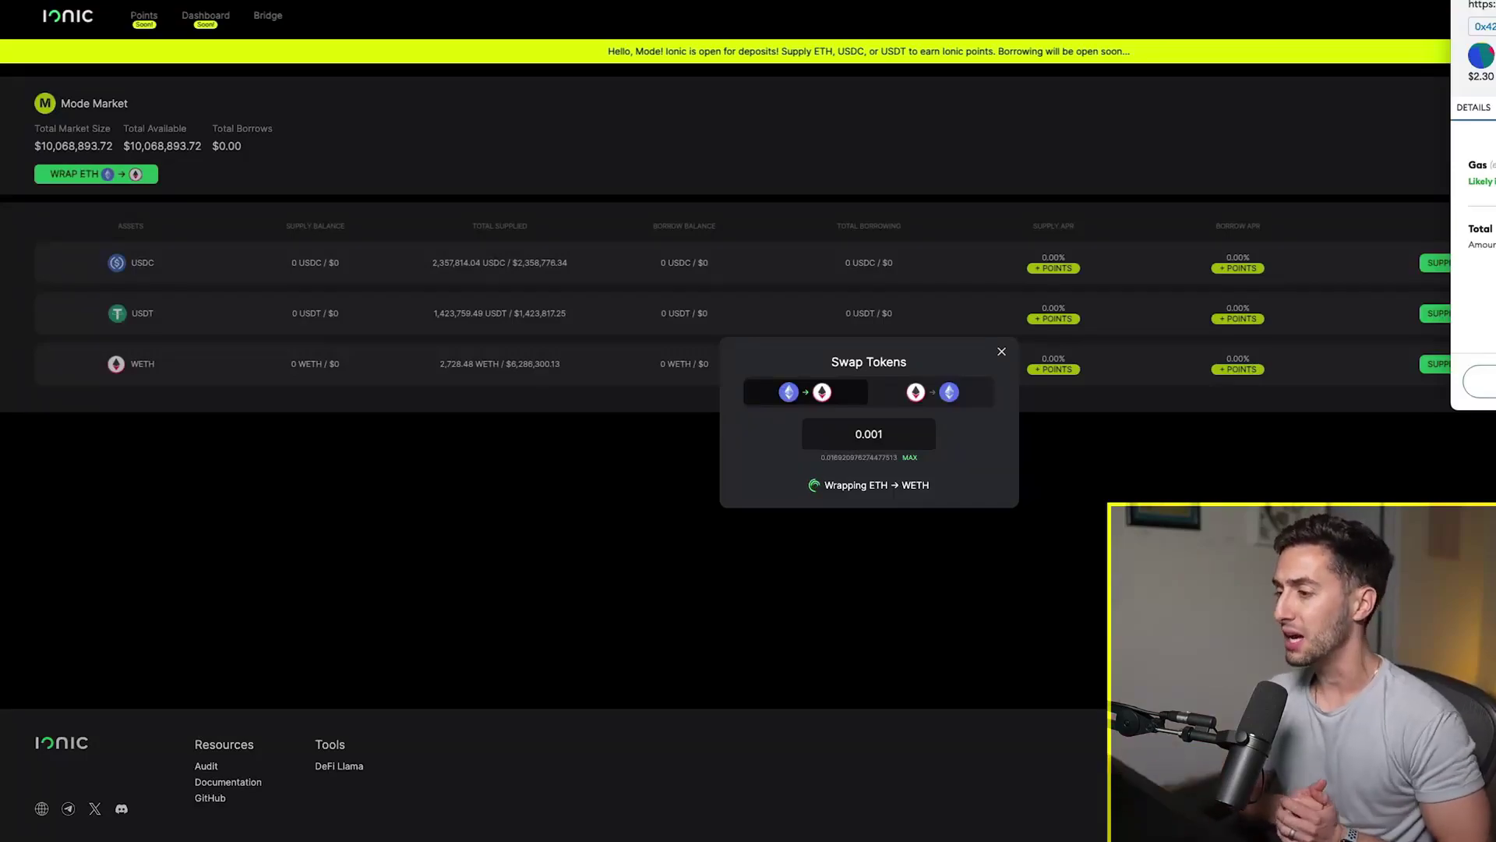
click(1489, 382)
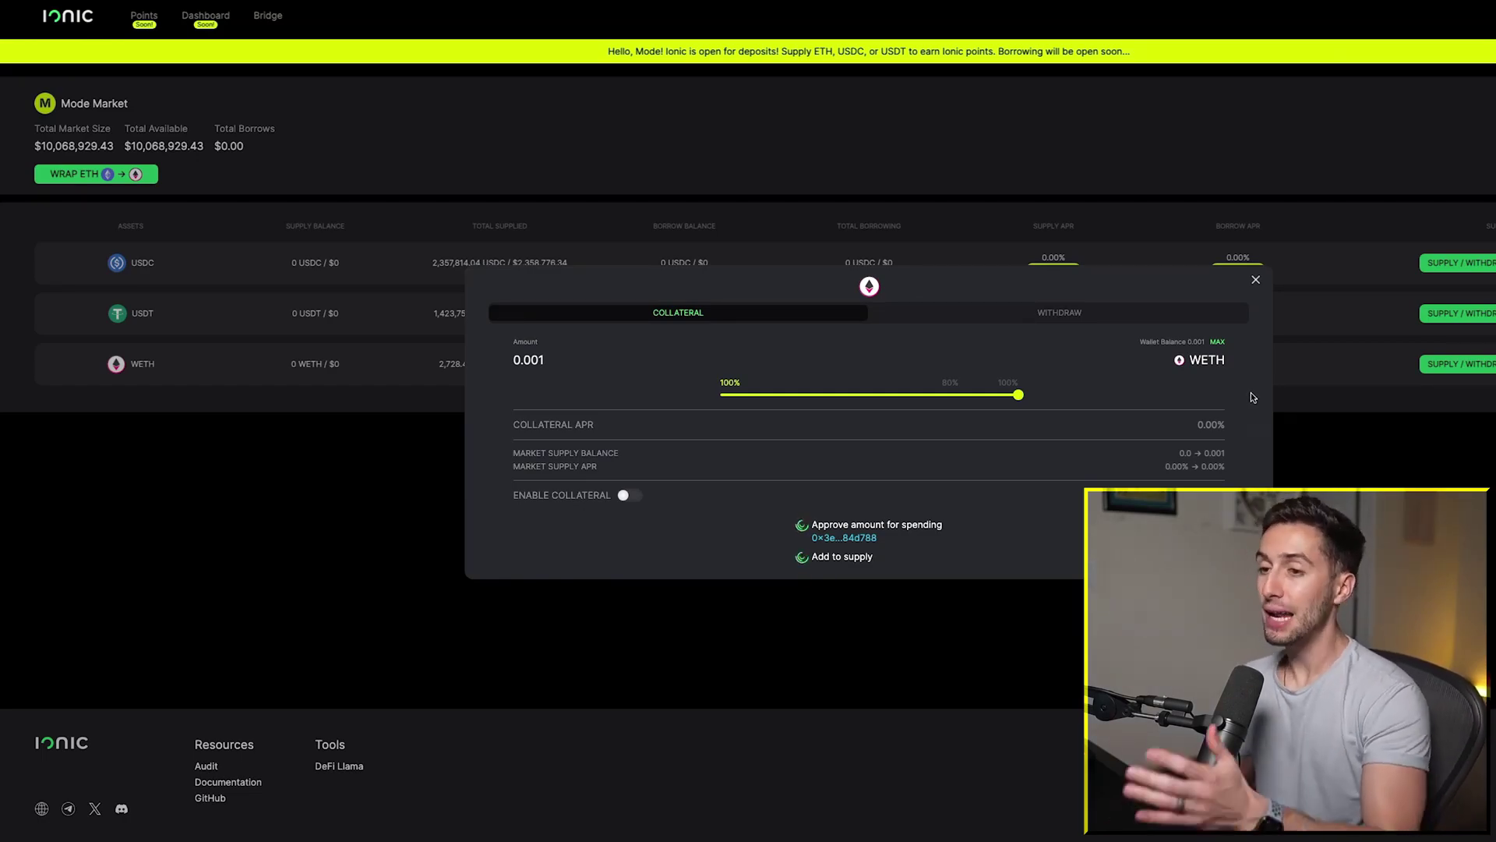
Enter 0.003 ETH as the pay amount, try the 25% button, then trim it back to 0.003.
text(0)
text(.0)
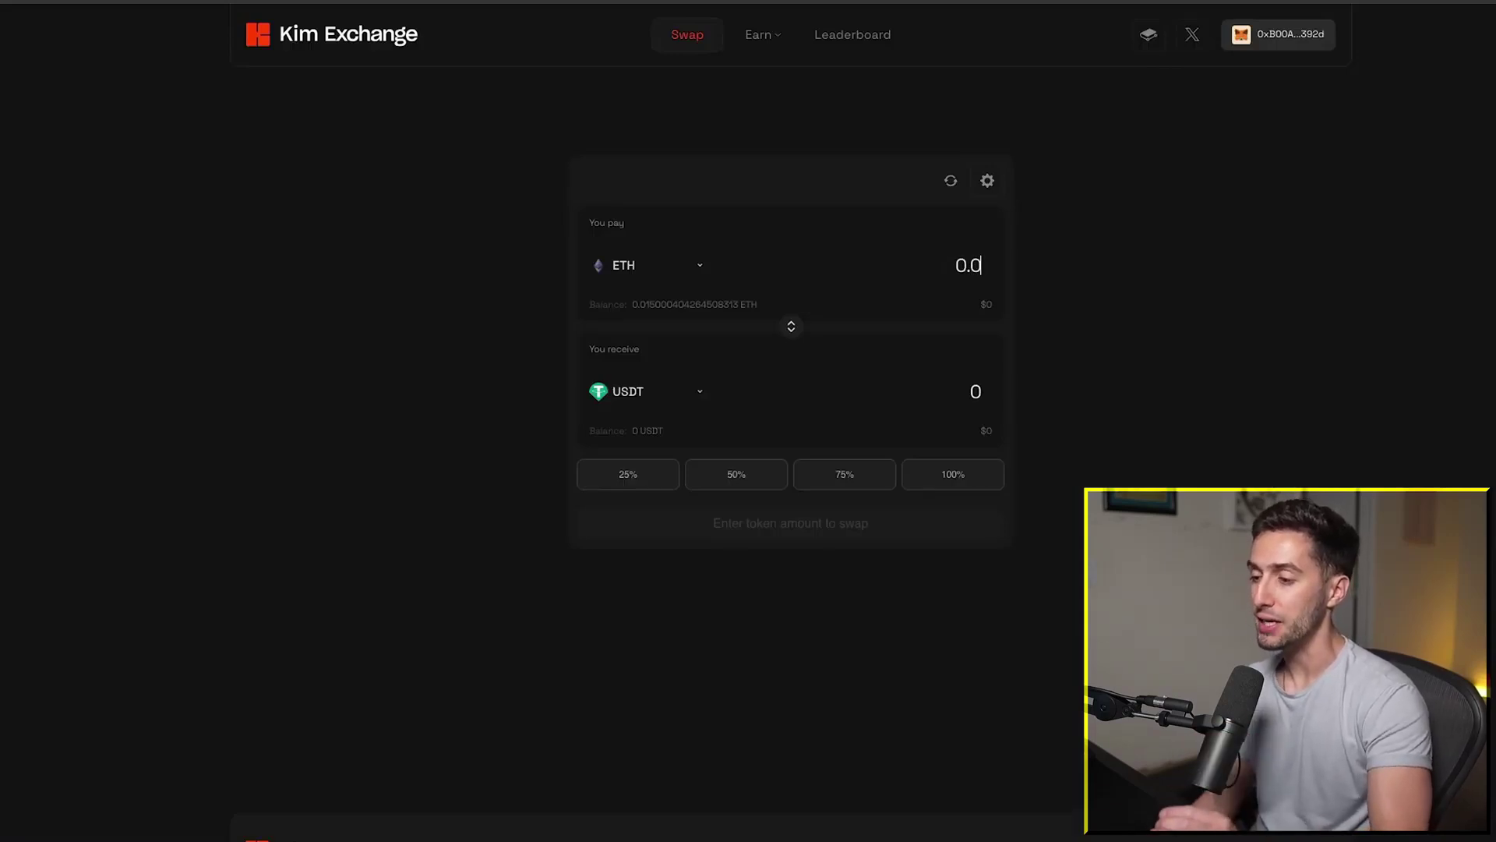
text(3)
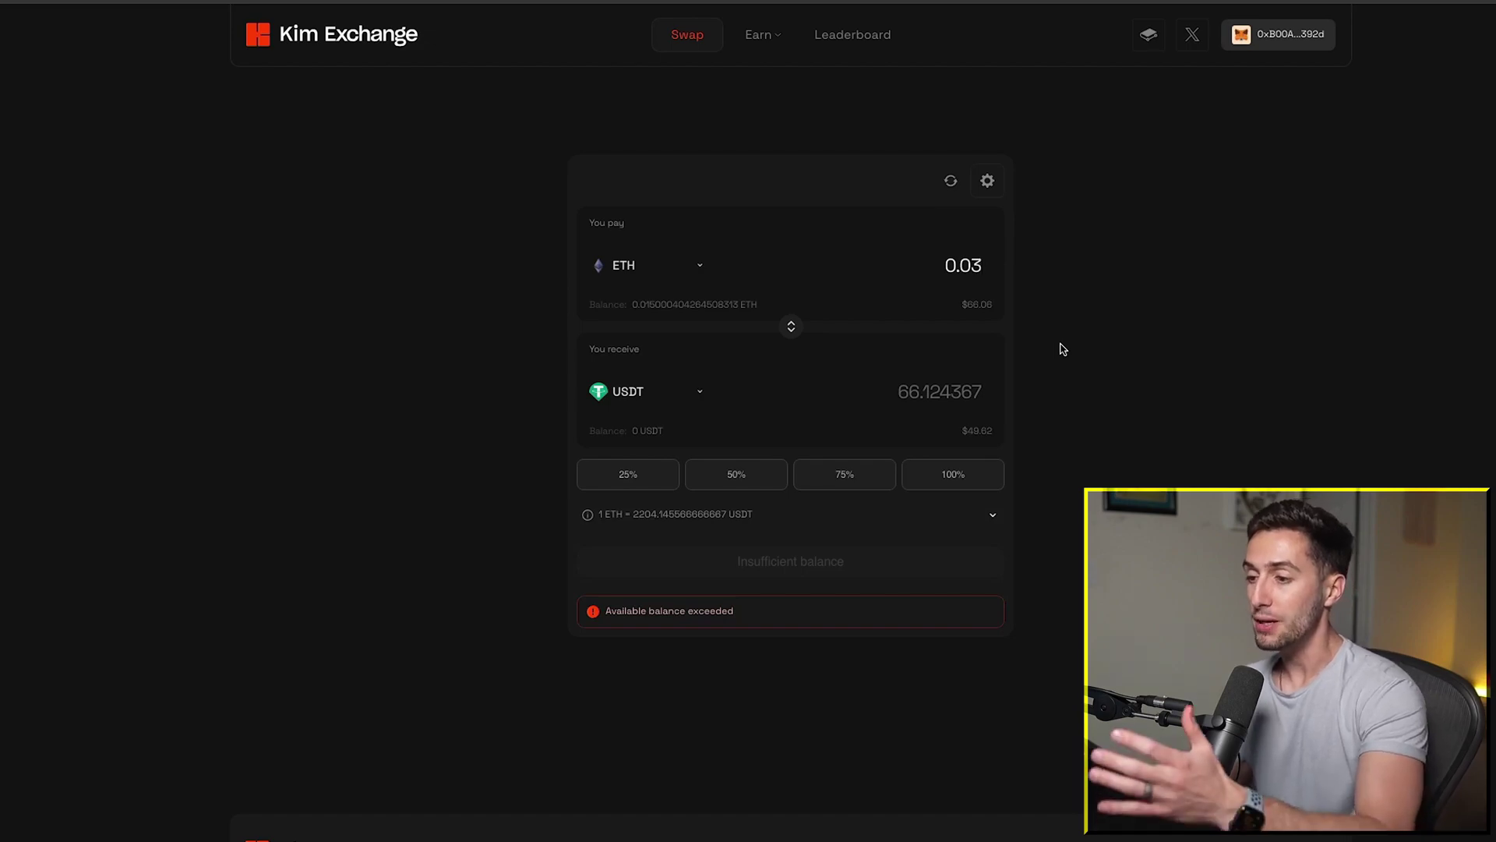
key(BackSpace)
text(01)
key(BackSpace)
text(3)
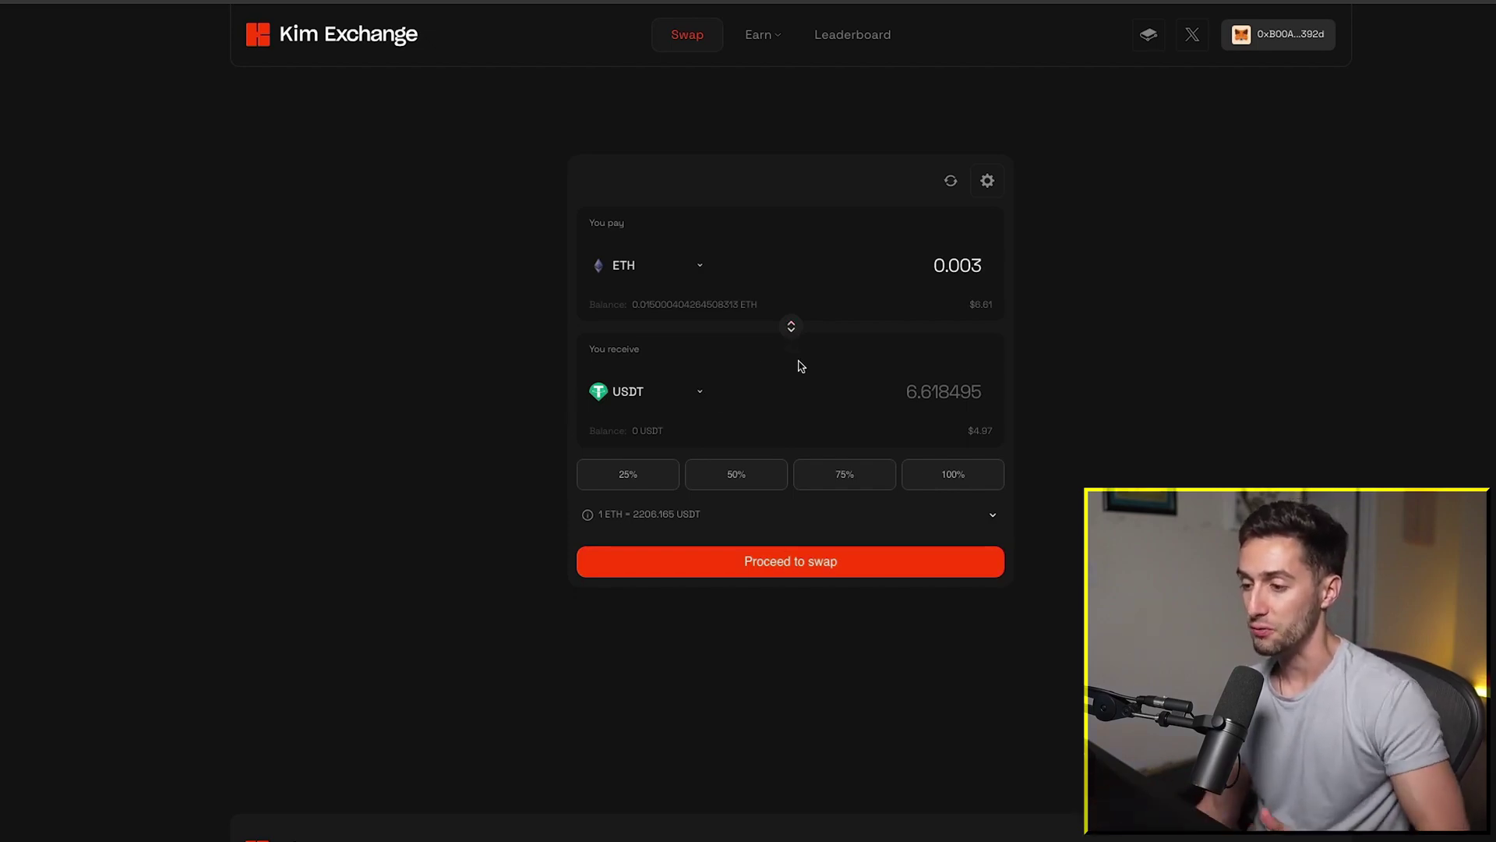
click(633, 488)
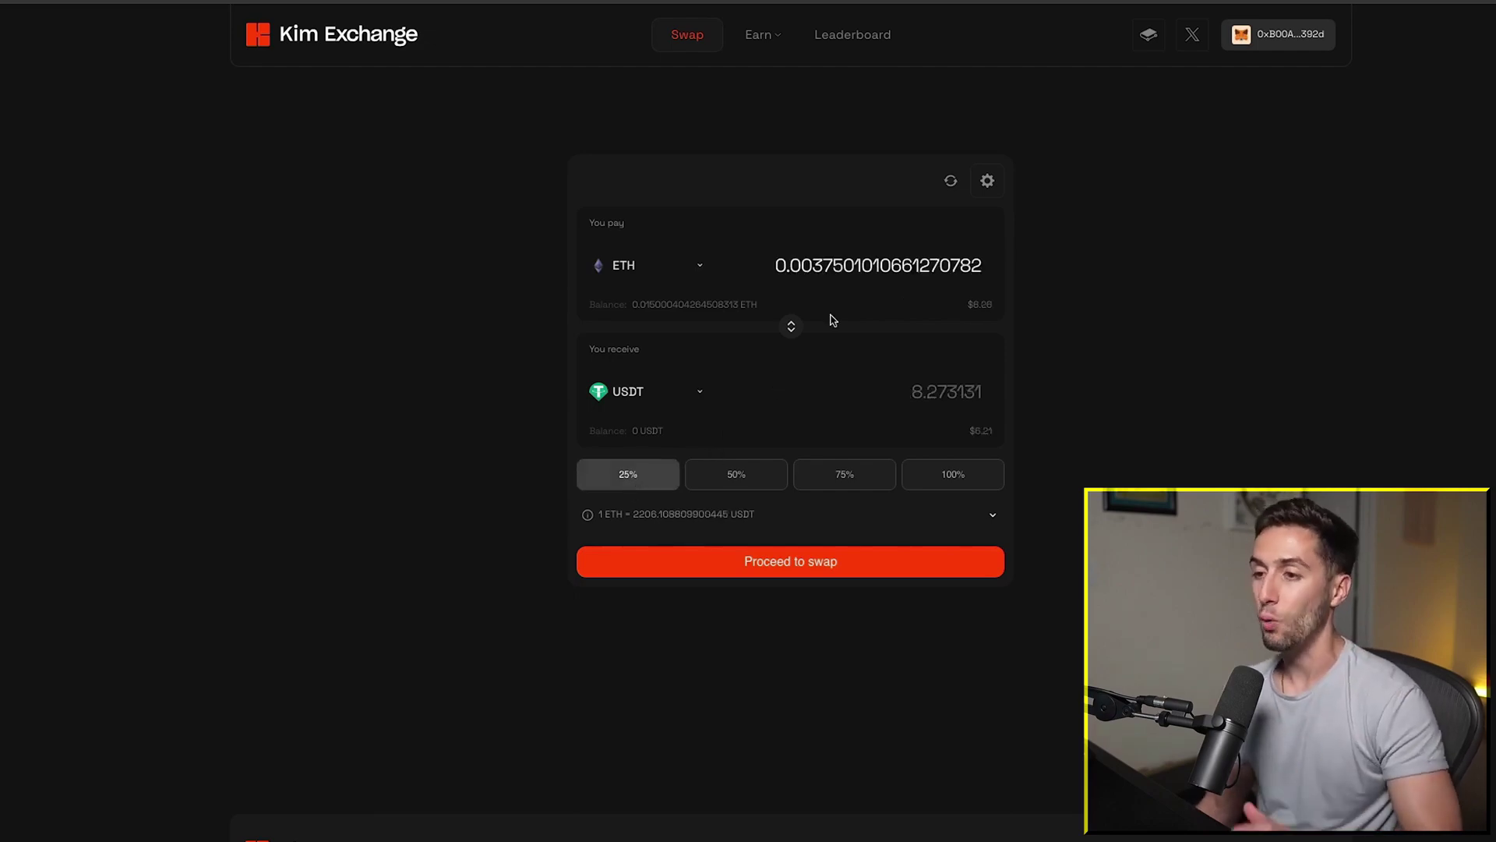
drag(824, 266, 1073, 284)
key(BackSpace)
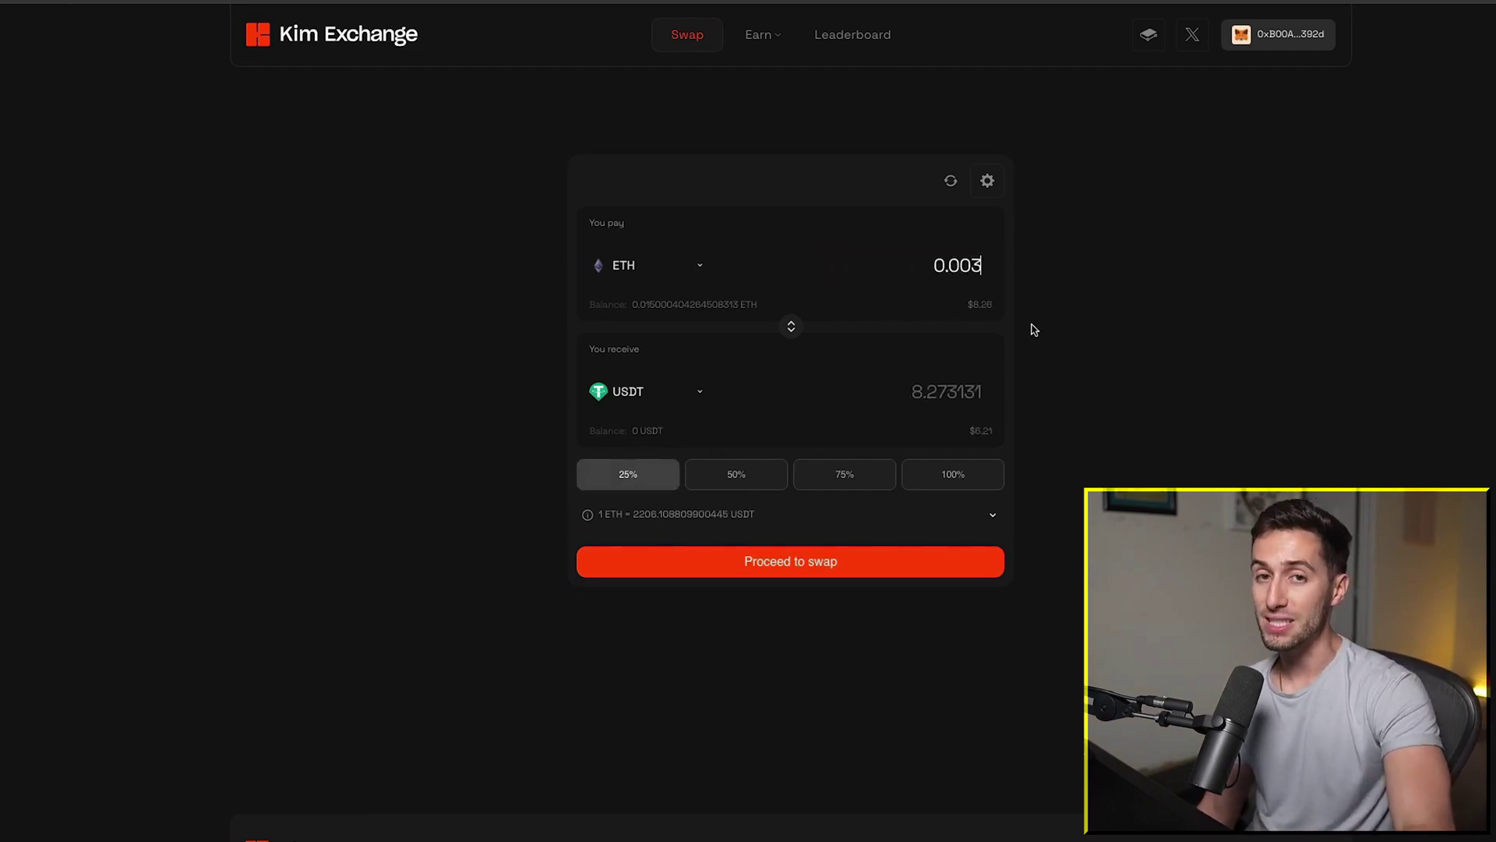
Change the swap's receive token from USDT to USDC.
click(626, 398)
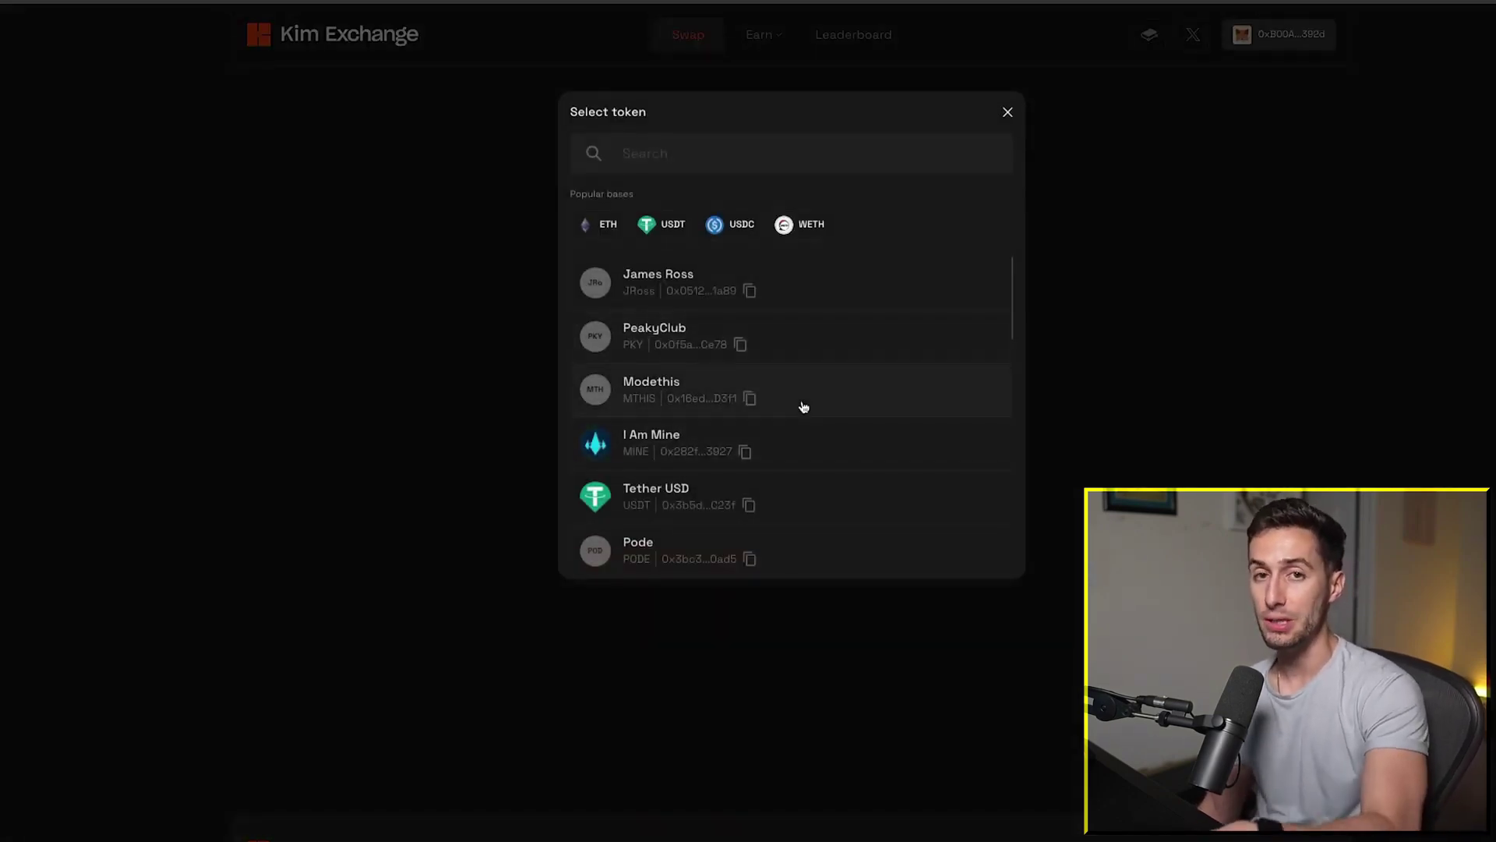
scroll(802, 407, down, 10)
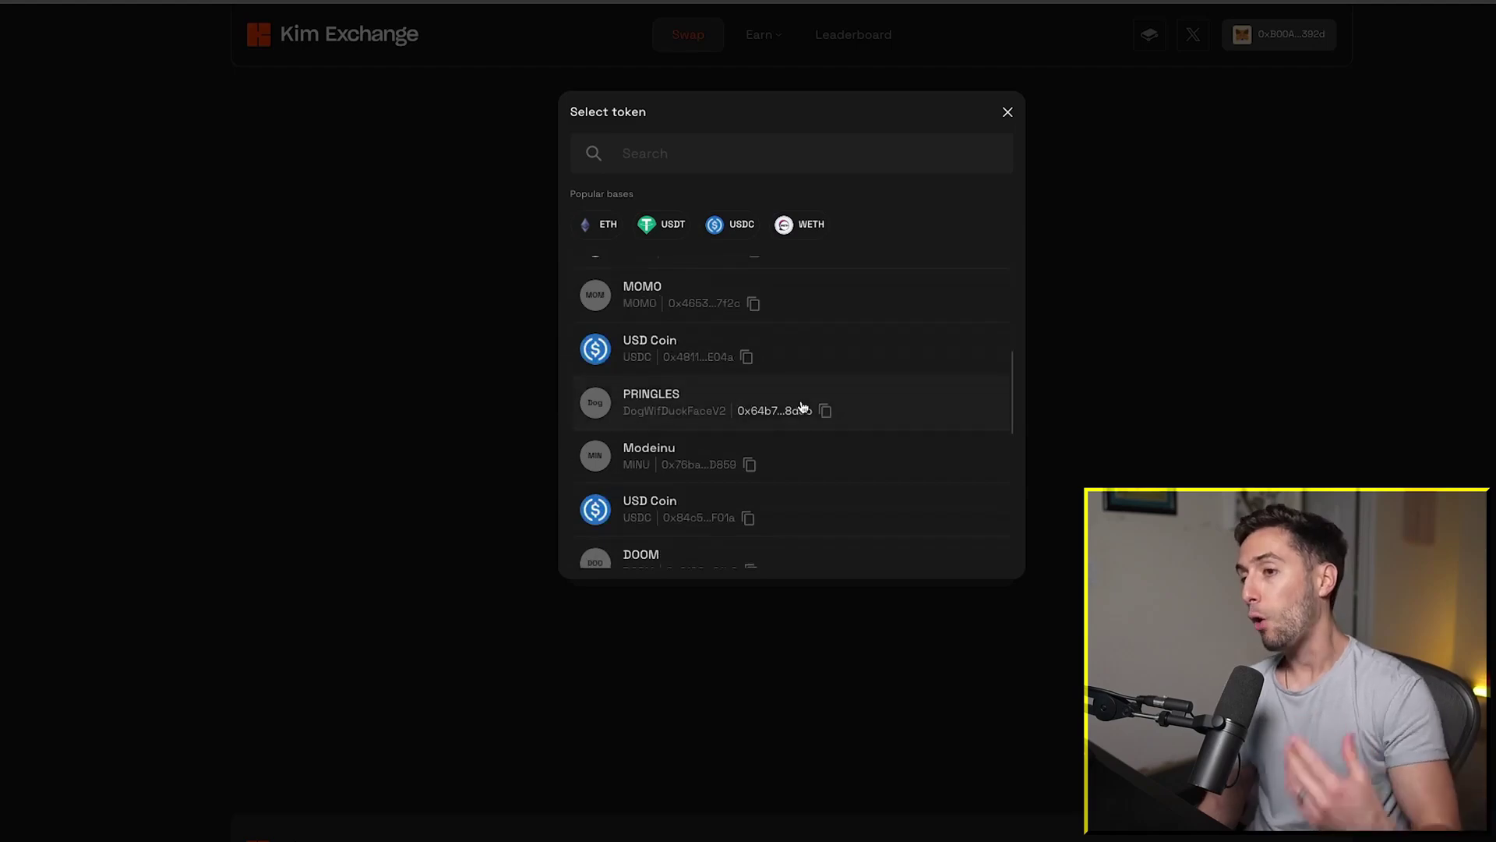
scroll(802, 407, down, 7)
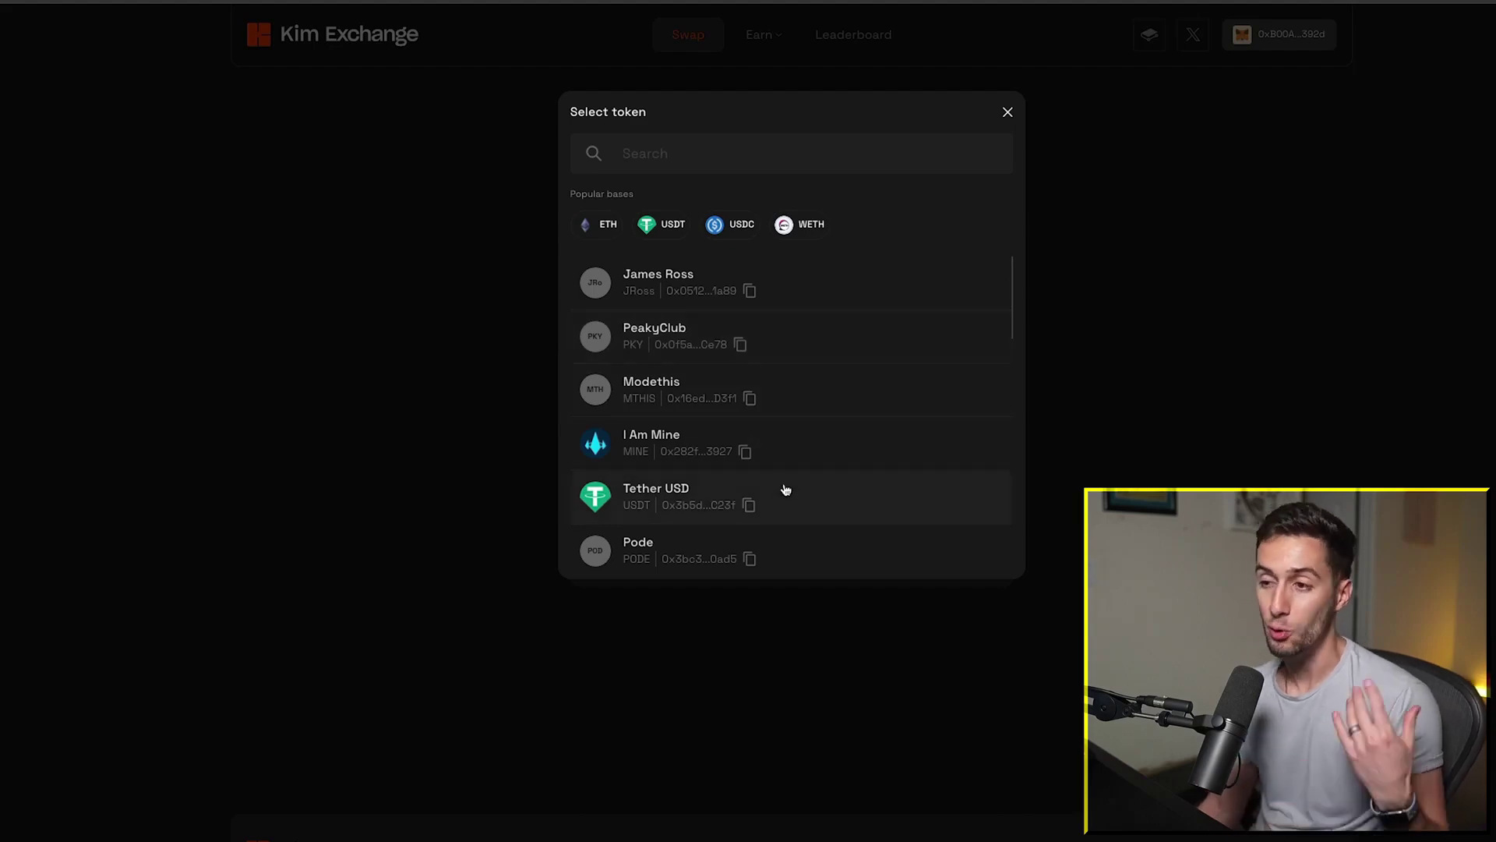
click(715, 227)
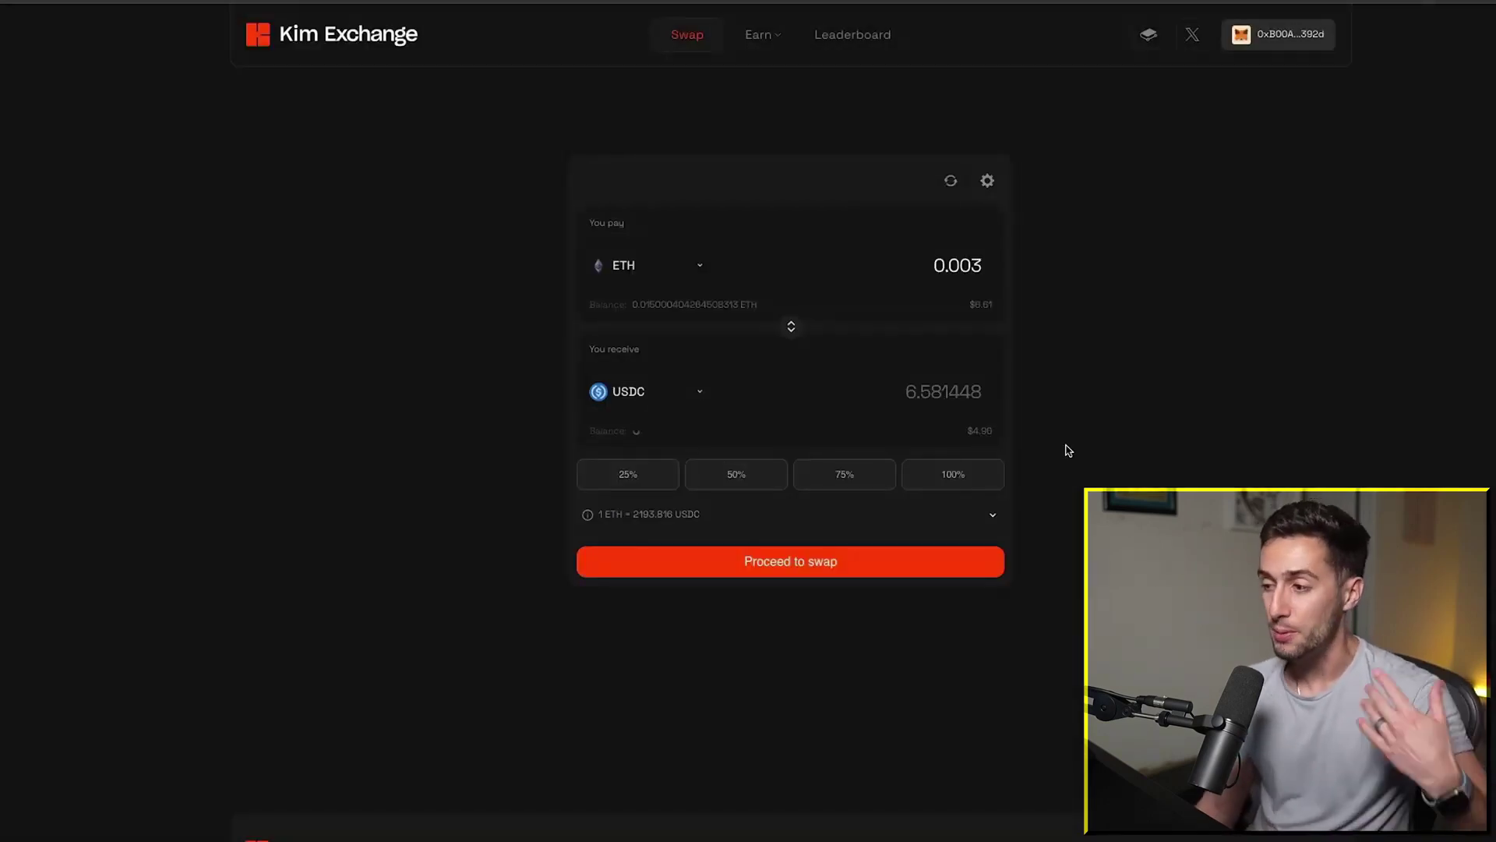